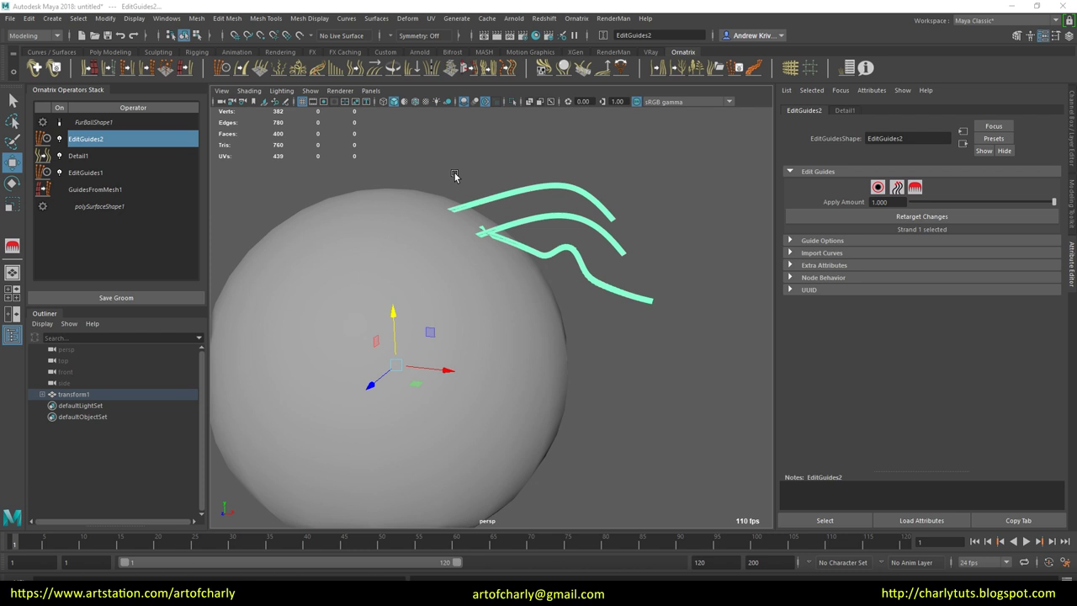
- Enter guide editing, select all three guide strands and switch to the brush
{"action": "mouse_move", "coordinate": [593, 297]}
{"action": "left_mouse_down", "text": "alt"}
{"action": "mouse_move", "coordinate": [505, 257]}
{"action": "mouse_move", "coordinate": [524, 232]}
{"action": "left_mouse_up", "text": "alt"}
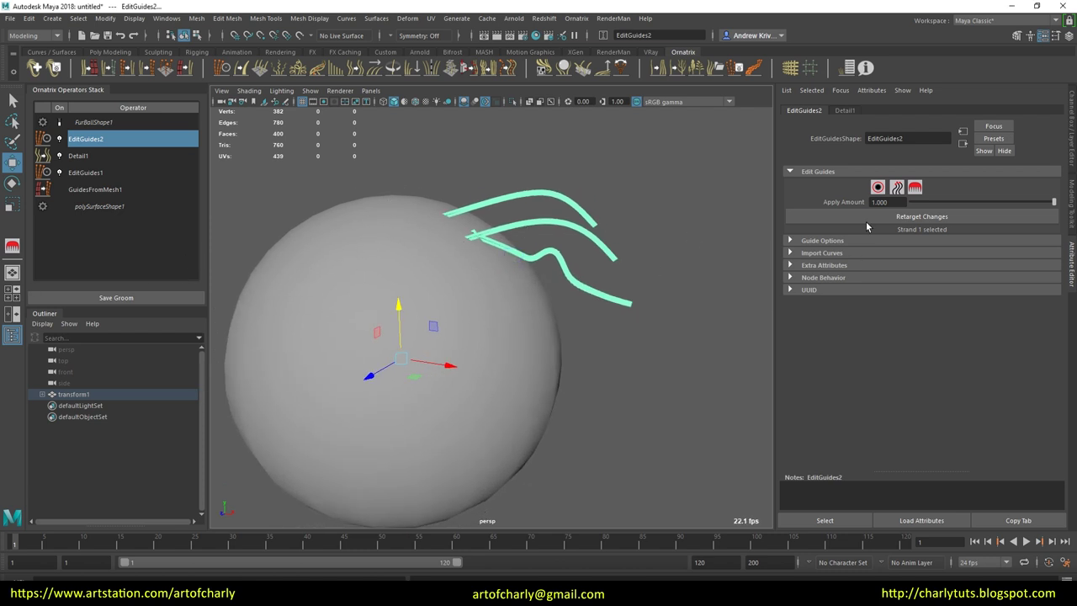
{"action": "left_click", "coordinate": [878, 187]}
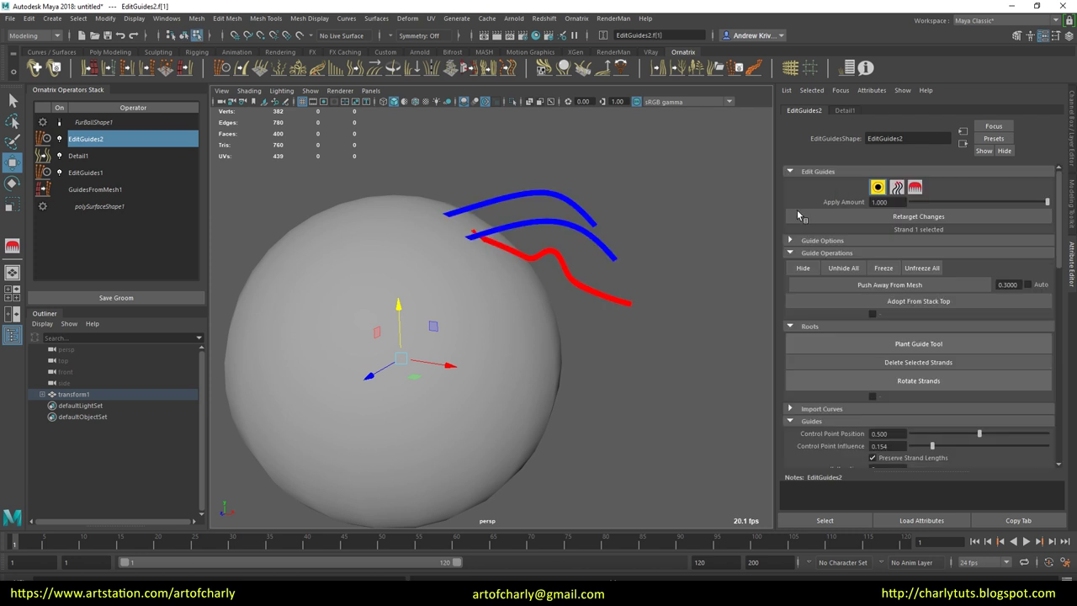
{"action": "left_click_drag", "start_coordinate": [582, 179], "coordinate": [680, 372]}
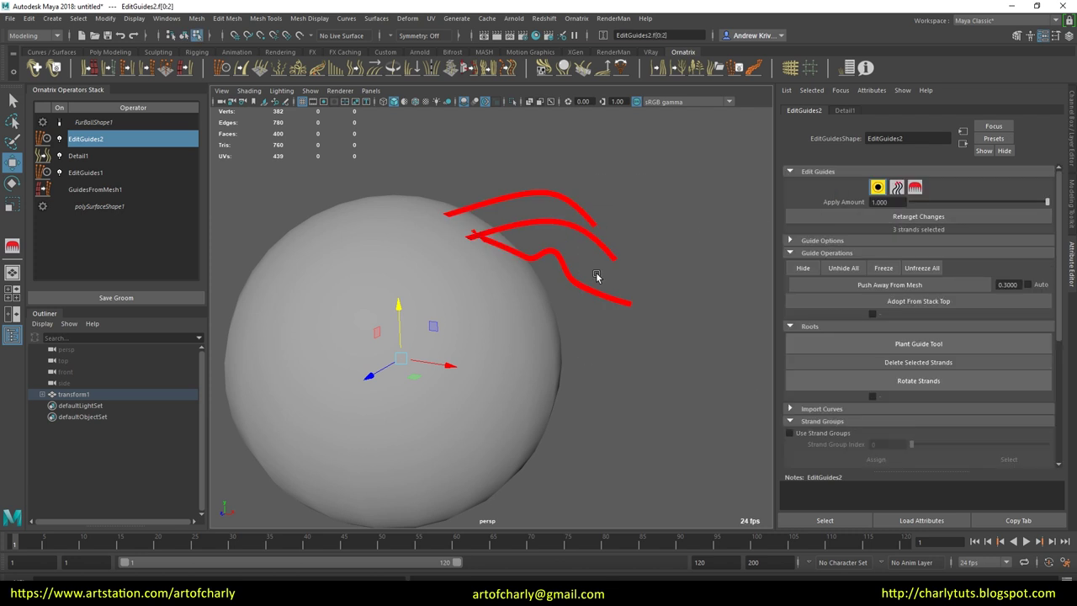
{"action": "left_click_drag", "start_coordinate": [596, 289], "coordinate": [583, 291], "text": "alt"}
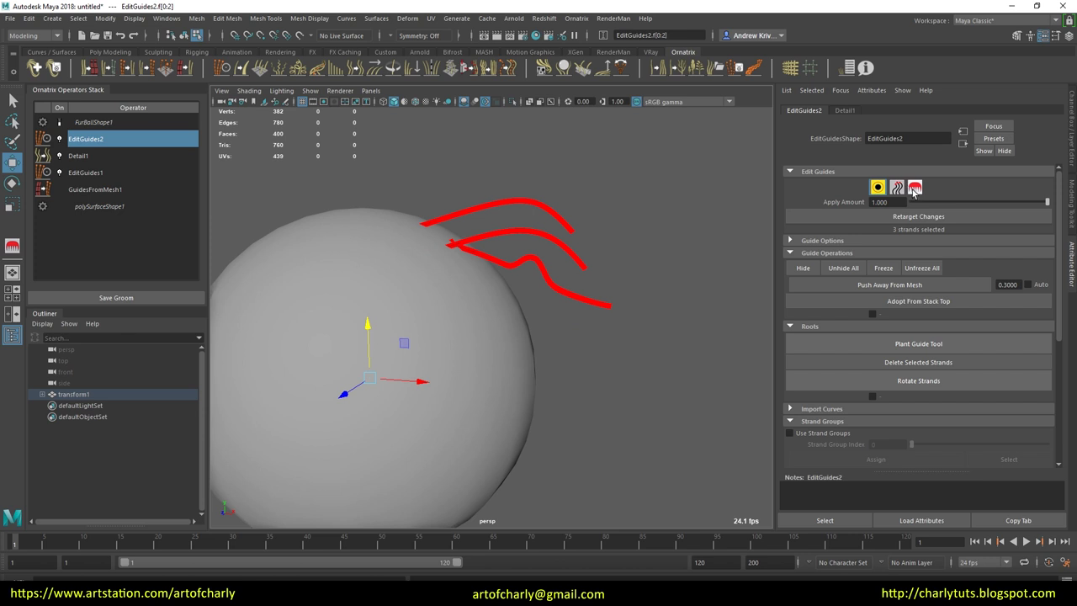
{"action": "left_click", "coordinate": [914, 186]}
- Stretch the selected guides outward and pull the red strand upward
{"action": "mouse_move", "coordinate": [610, 304]}
{"action": "left_mouse_down"}
{"action": "mouse_move", "coordinate": [649, 308]}
{"action": "mouse_move", "coordinate": [749, 358]}
{"action": "mouse_move", "coordinate": [984, 412]}
{"action": "left_mouse_up"}
{"action": "mouse_move", "coordinate": [648, 402]}
{"action": "left_mouse_down"}
{"action": "mouse_move", "coordinate": [608, 291]}
{"action": "mouse_move", "coordinate": [511, 202]}
{"action": "left_mouse_up"}
{"action": "mouse_move", "coordinate": [637, 360]}
{"action": "left_mouse_down", "text": "alt"}
{"action": "mouse_move", "coordinate": [562, 337]}
{"action": "mouse_move", "coordinate": [368, 308]}
{"action": "left_mouse_up", "text": "alt"}
{"action": "right_click", "coordinate": [493, 313]}
{"action": "key", "text": "w"}
- Wave the red strand's lower end, curl its tip, and exit guide editing
{"action": "left_click", "coordinate": [575, 406]}
{"action": "mouse_move", "coordinate": [600, 360]}
{"action": "left_mouse_down"}
{"action": "mouse_move", "coordinate": [639, 272]}
{"action": "mouse_move", "coordinate": [481, 277]}
{"action": "mouse_move", "coordinate": [530, 394]}
{"action": "mouse_move", "coordinate": [459, 362]}
{"action": "mouse_move", "coordinate": [467, 356]}
{"action": "left_mouse_up"}
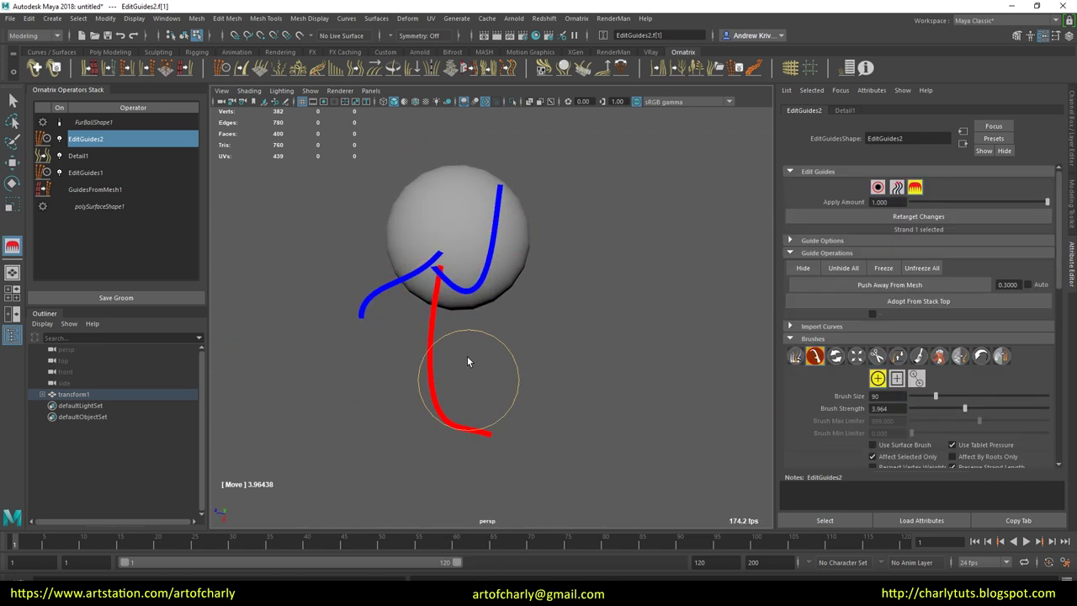
{"action": "scroll", "coordinate": [894, 360], "scroll_direction": "down", "scroll_amount": 3}
{"action": "left_click_drag", "start_coordinate": [488, 437], "coordinate": [419, 467]}
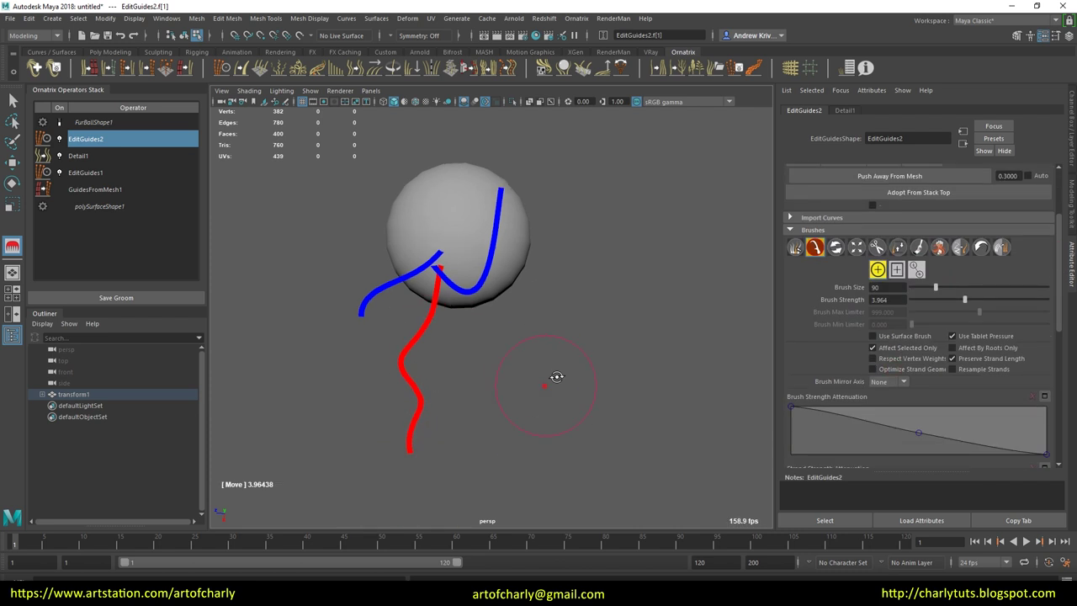
{"action": "left_click_drag", "start_coordinate": [553, 373], "coordinate": [509, 315], "text": "alt"}
{"action": "left_click_drag", "start_coordinate": [641, 369], "coordinate": [620, 373]}
{"action": "key", "text": "q"}
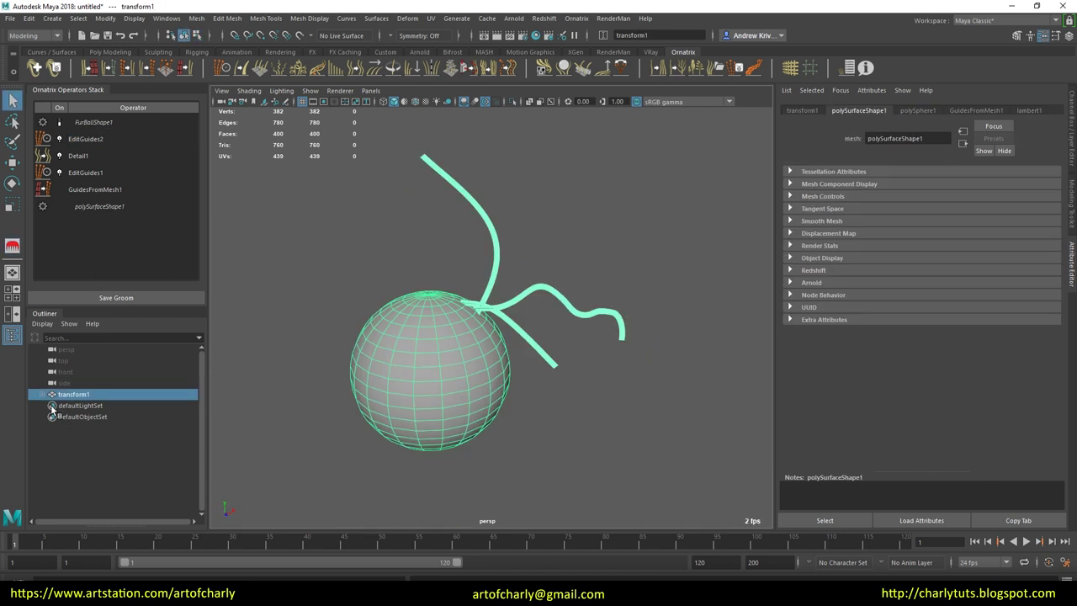
{"action": "left_click", "coordinate": [41, 396]}
- Add the Fur Ball groom preset to the sphere
{"action": "left_click", "coordinate": [35, 67]}
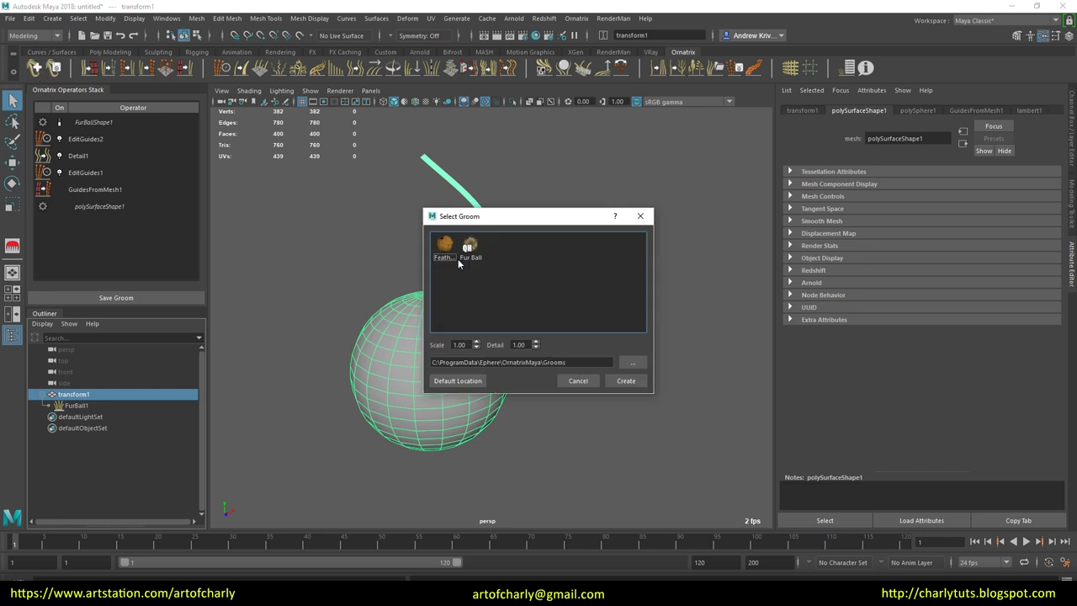
{"action": "double_click", "coordinate": [478, 256]}
{"action": "left_click_drag", "start_coordinate": [478, 257], "coordinate": [554, 345], "text": "alt"}
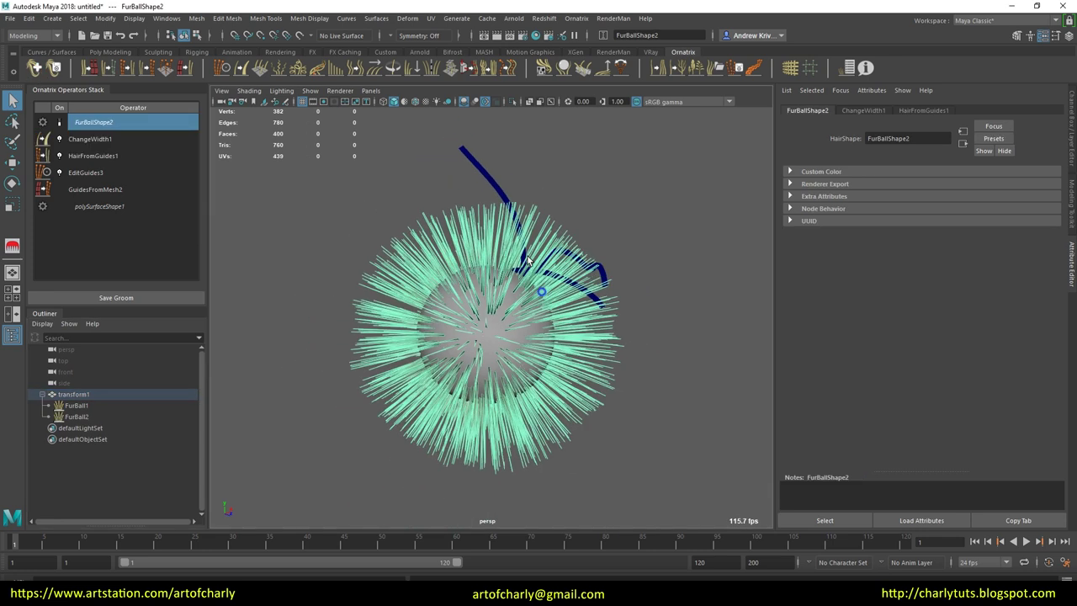
- Delete the fur ball's right-half guides in EditGuides3, leaving 169 strands
{"action": "left_click", "coordinate": [84, 172]}
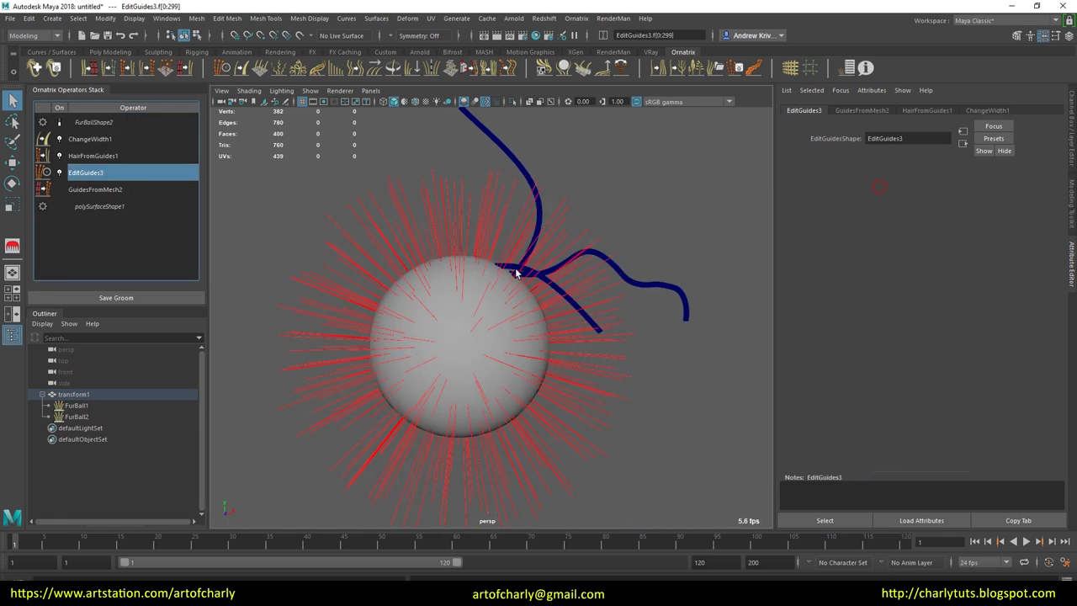
{"action": "left_click_drag", "start_coordinate": [623, 194], "coordinate": [494, 425]}
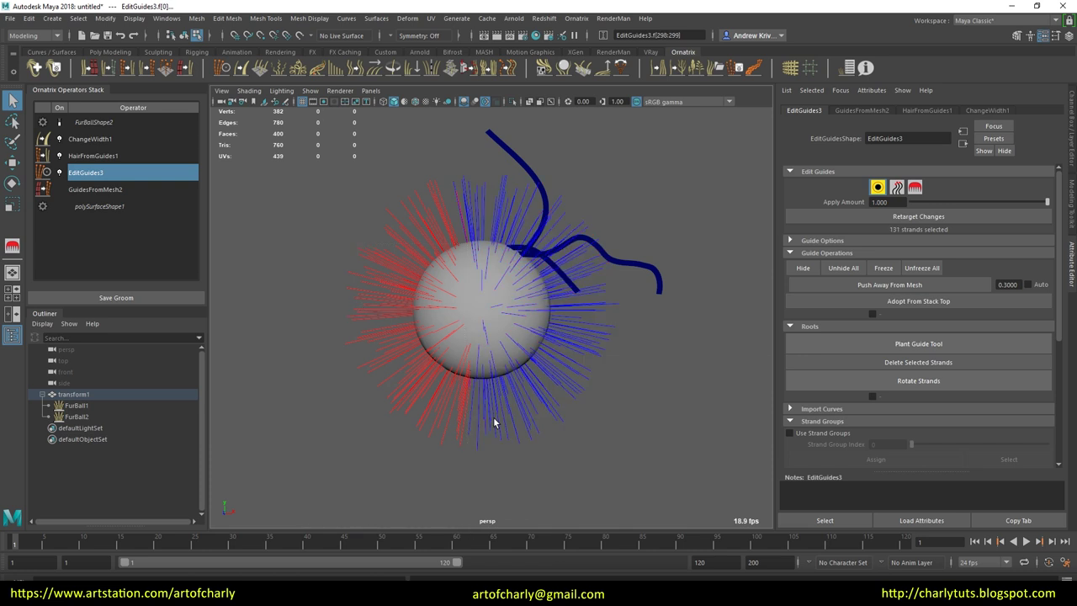
{"action": "left_click", "coordinate": [947, 362]}
{"action": "left_click", "coordinate": [88, 174]}
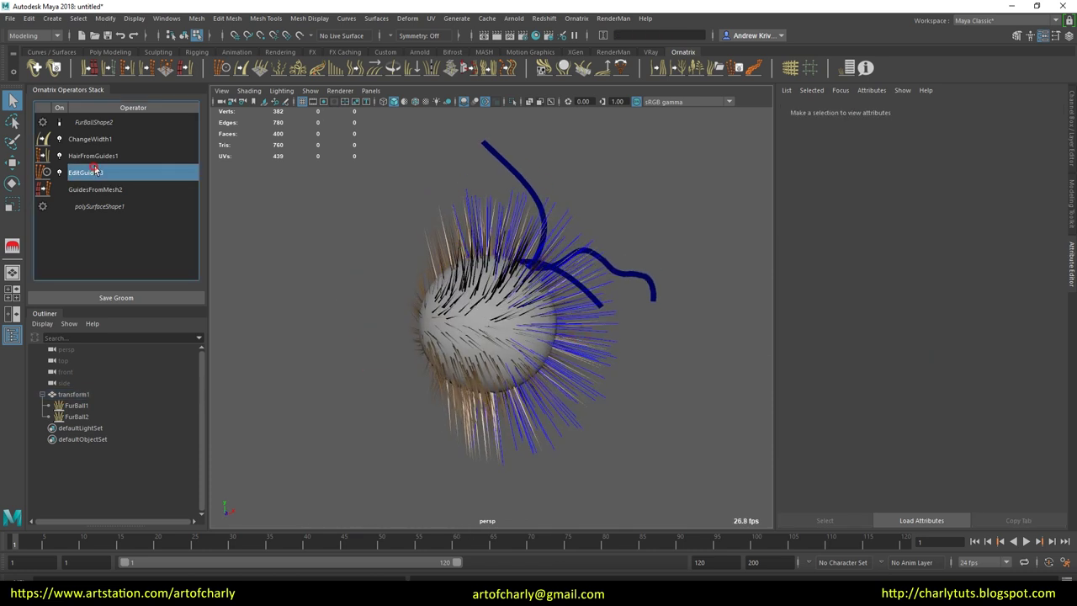
{"action": "left_click_drag", "start_coordinate": [589, 266], "coordinate": [806, 244], "text": "alt"}
{"action": "mouse_move", "coordinate": [509, 196]}
{"action": "left_mouse_down", "text": "alt"}
{"action": "mouse_move", "coordinate": [500, 223]}
{"action": "mouse_move", "coordinate": [449, 257]}
{"action": "mouse_move", "coordinate": [399, 258]}
{"action": "mouse_move", "coordinate": [388, 245]}
{"action": "mouse_move", "coordinate": [432, 255]}
{"action": "left_mouse_up", "text": "alt"}
{"action": "mouse_move", "coordinate": [452, 412]}
{"action": "left_mouse_down", "text": "alt"}
{"action": "mouse_move", "coordinate": [471, 404]}
{"action": "mouse_move", "coordinate": [447, 415]}
{"action": "left_mouse_up", "text": "alt"}
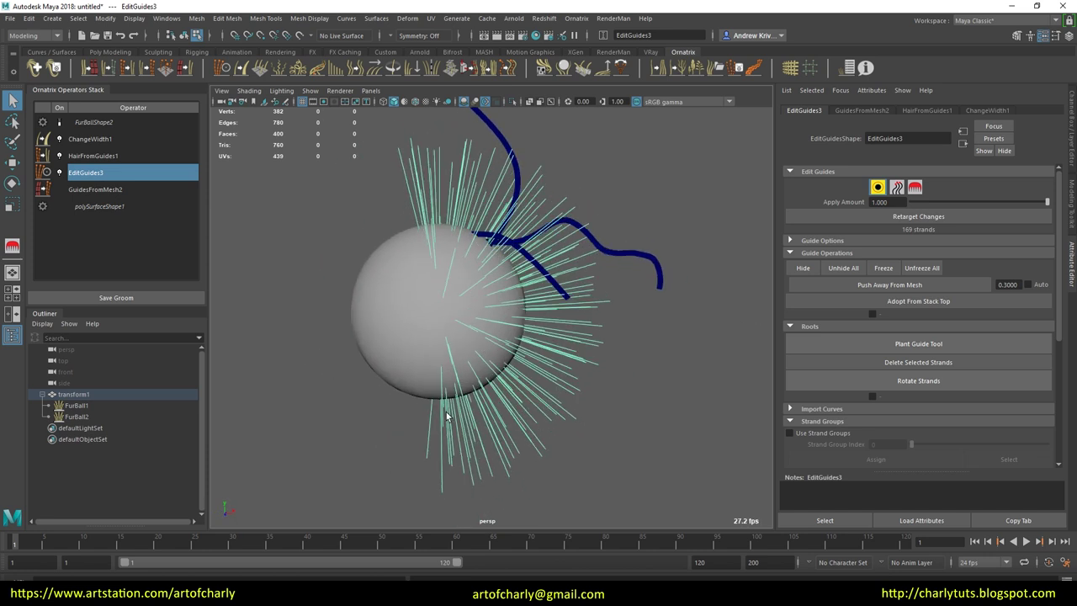
{"action": "left_click_drag", "start_coordinate": [530, 330], "coordinate": [465, 221], "text": "alt"}
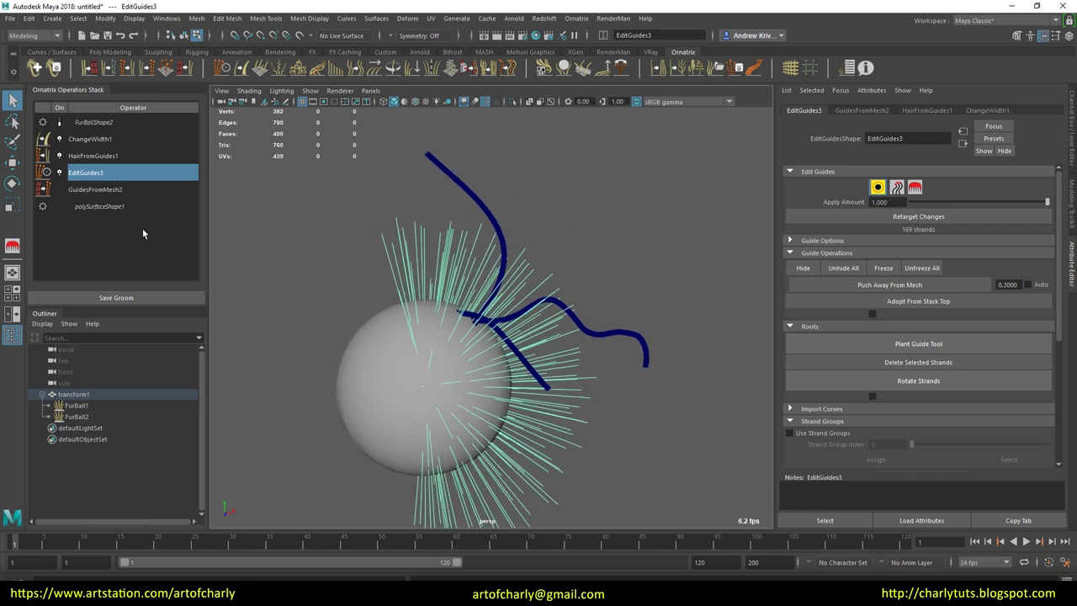
{"action": "left_click", "coordinate": [155, 155]}
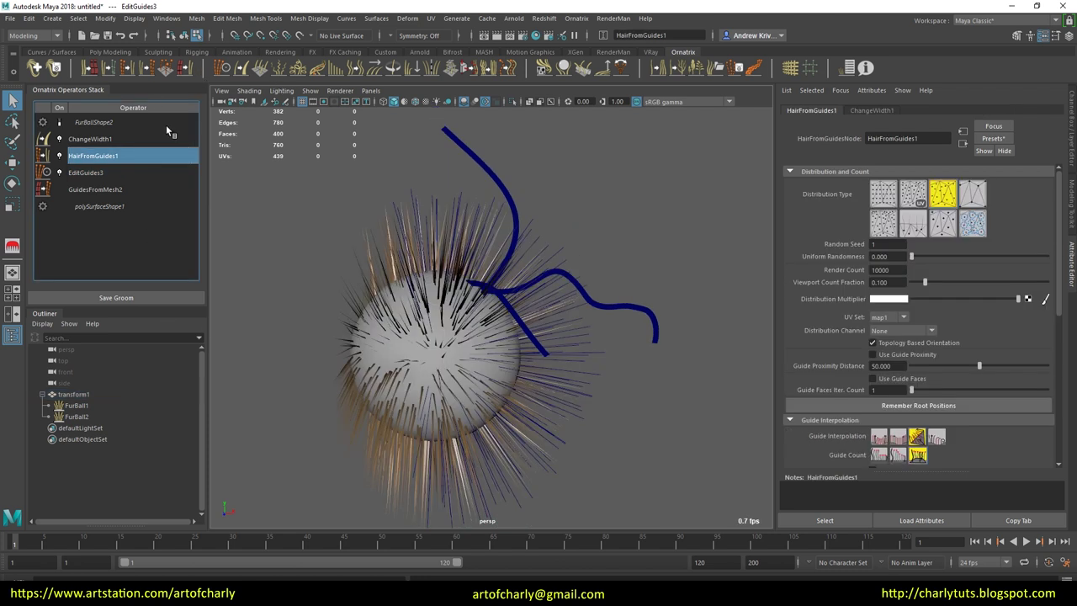
- Set HairFromGuides1's Viewport Count Fraction to 1 to display all hairs
{"action": "key", "text": "w"}
{"action": "left_click_drag", "start_coordinate": [925, 286], "coordinate": [1047, 284]}
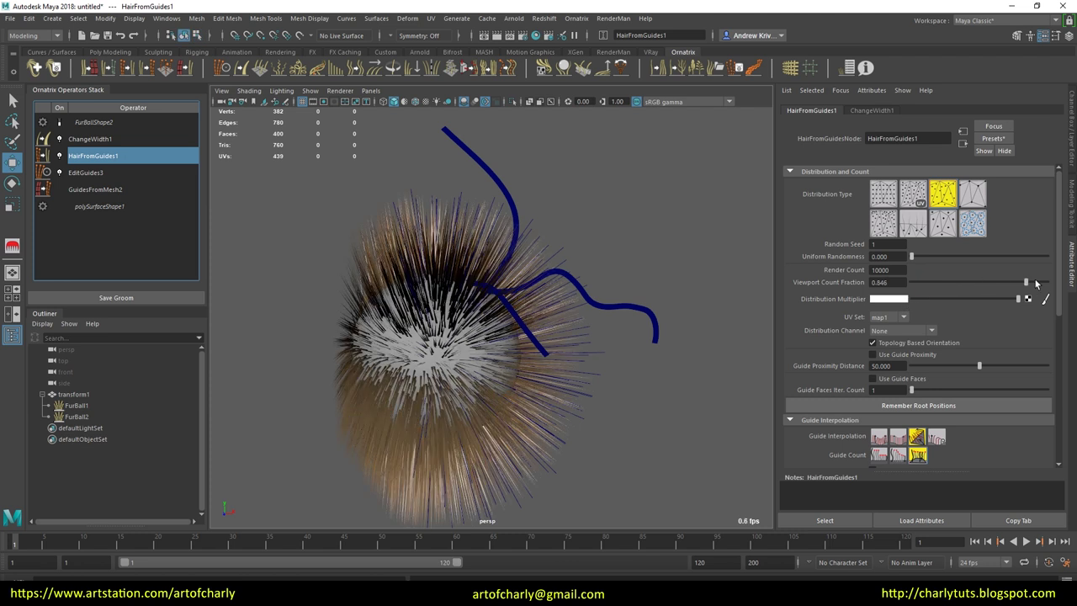
{"action": "scroll", "coordinate": [915, 352], "scroll_direction": "down", "scroll_amount": 5}
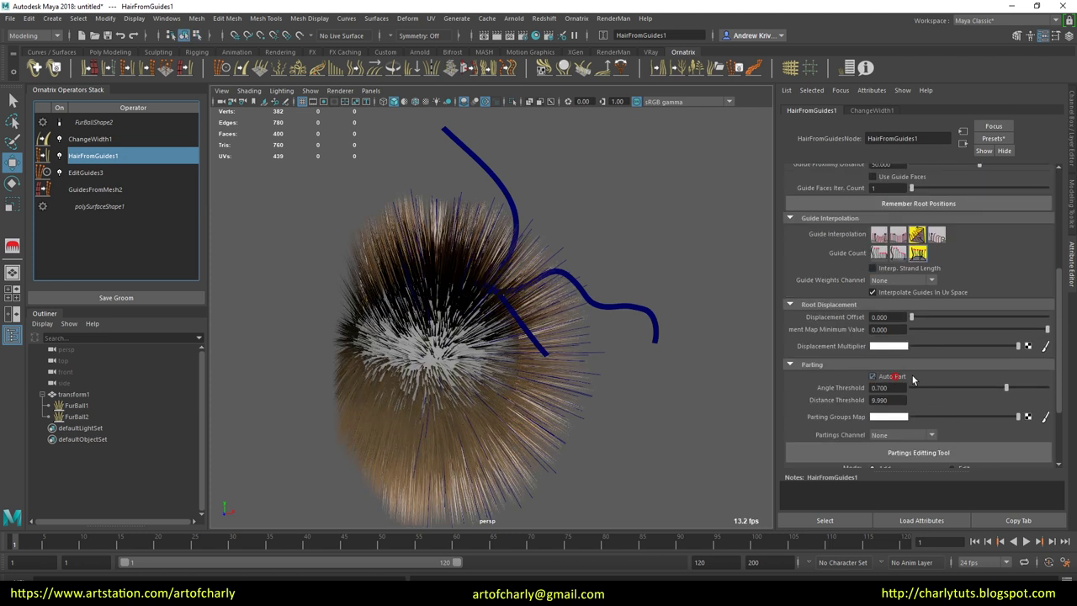
{"action": "scroll", "coordinate": [985, 318], "scroll_direction": "up", "scroll_amount": 1}
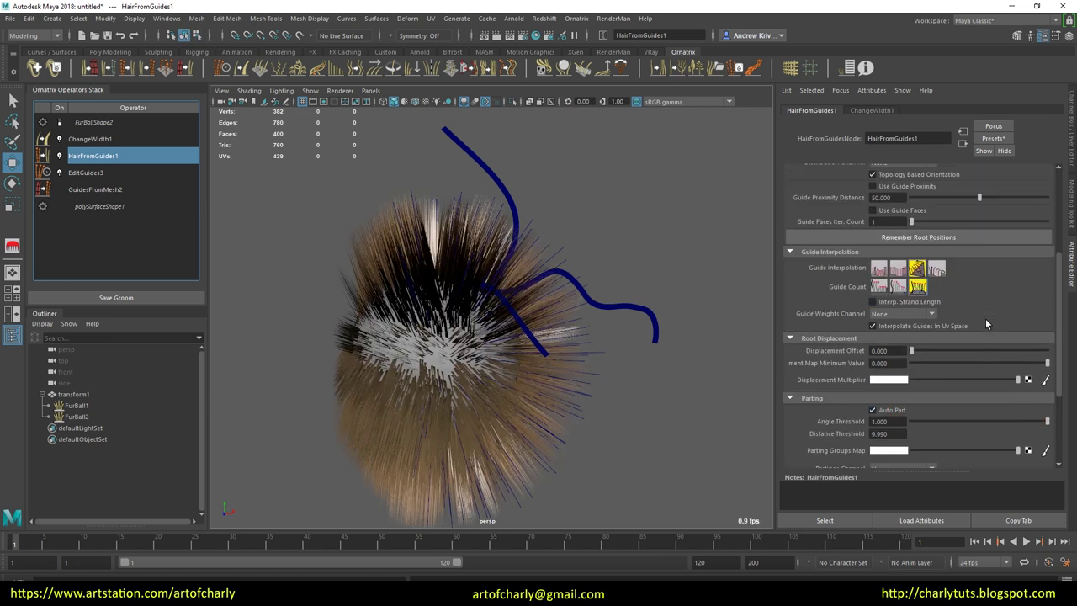
{"action": "scroll", "coordinate": [986, 321], "scroll_direction": "up", "scroll_amount": 2}
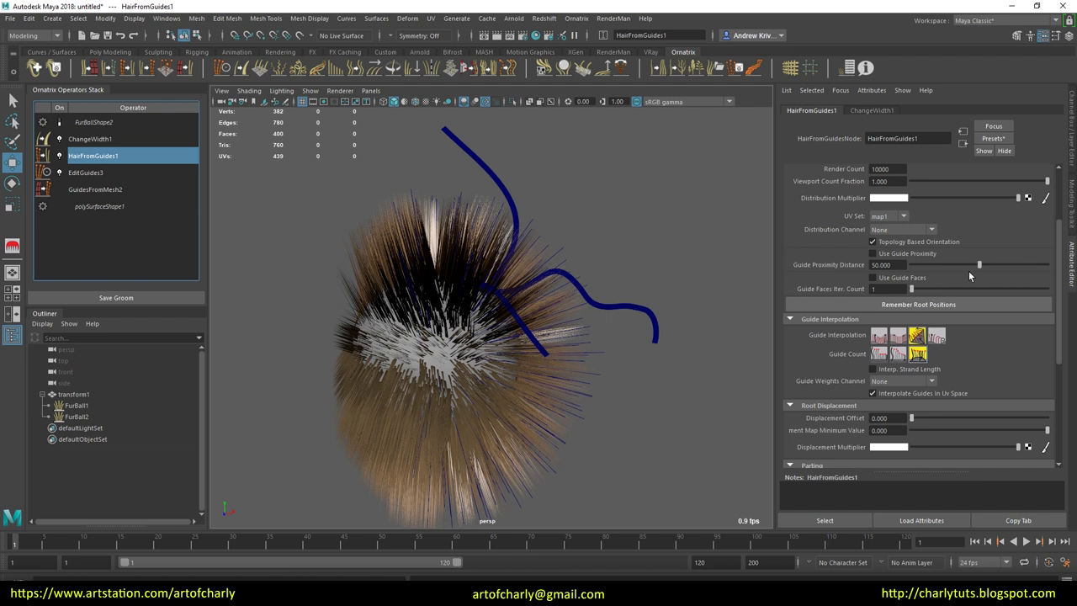
- Enable Use Guide Faces with Iter. Count 2 and add a Clump operator
{"action": "left_click", "coordinate": [912, 277]}
{"action": "left_click_drag", "start_coordinate": [911, 289], "coordinate": [925, 290]}
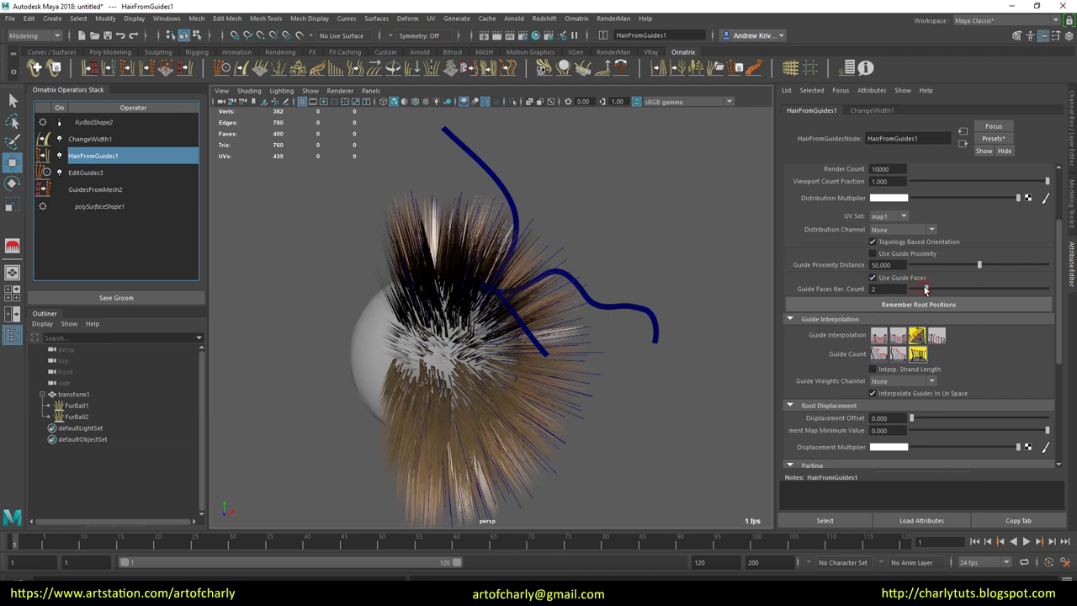
{"action": "left_click", "coordinate": [319, 73]}
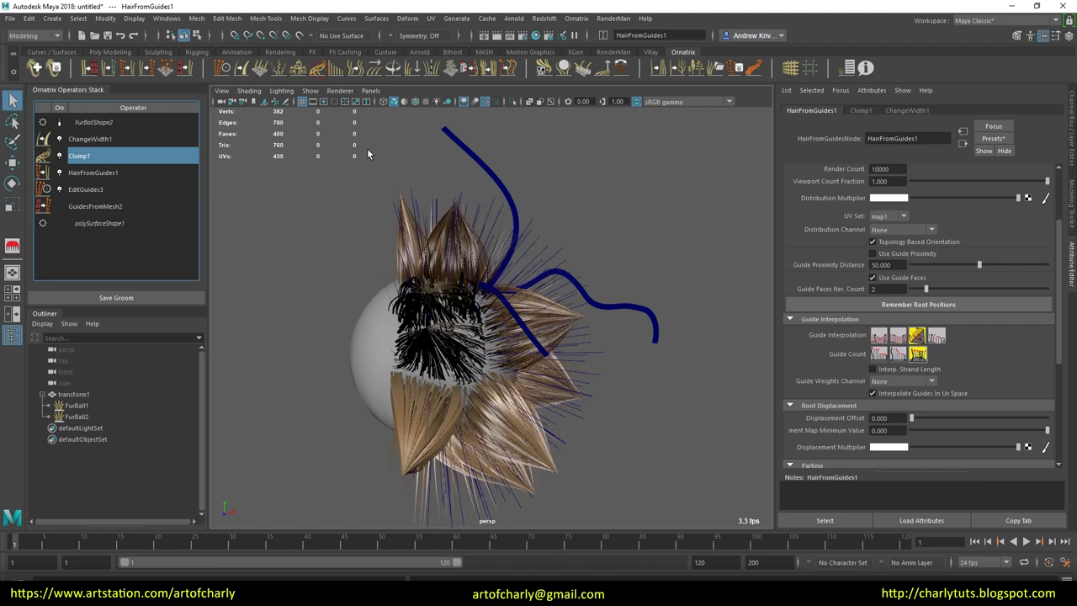
- Make Clump1 use external clump strands, picking the blue guide curve as the source
{"action": "scroll", "coordinate": [892, 248], "scroll_direction": "down", "scroll_amount": 3}
{"action": "scroll", "coordinate": [901, 251], "scroll_direction": "down", "scroll_amount": 3}
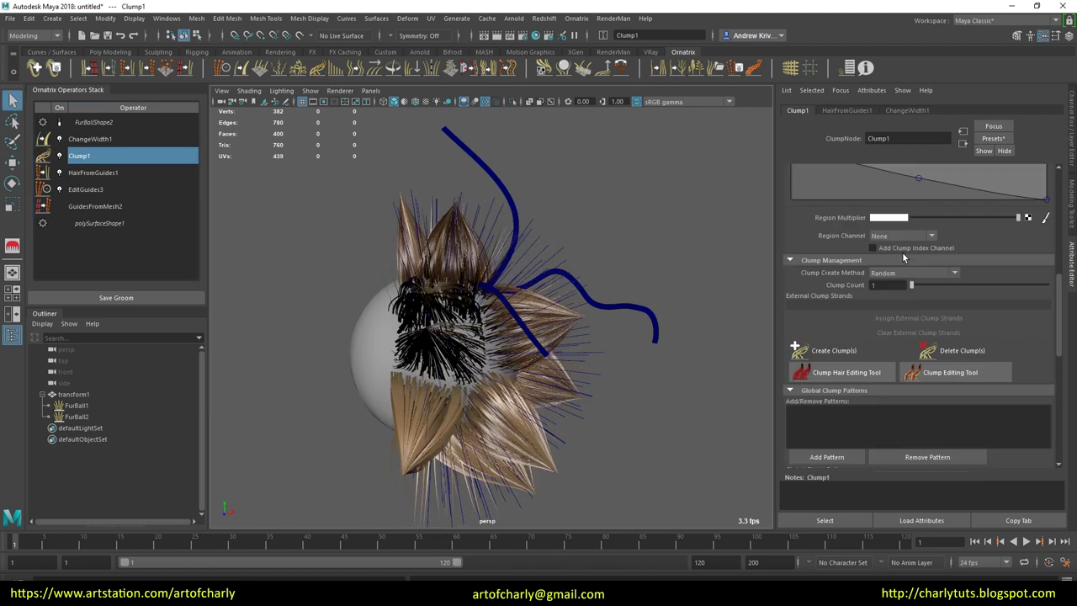
{"action": "scroll", "coordinate": [897, 252], "scroll_direction": "up", "scroll_amount": 1}
{"action": "left_click", "coordinate": [894, 239]}
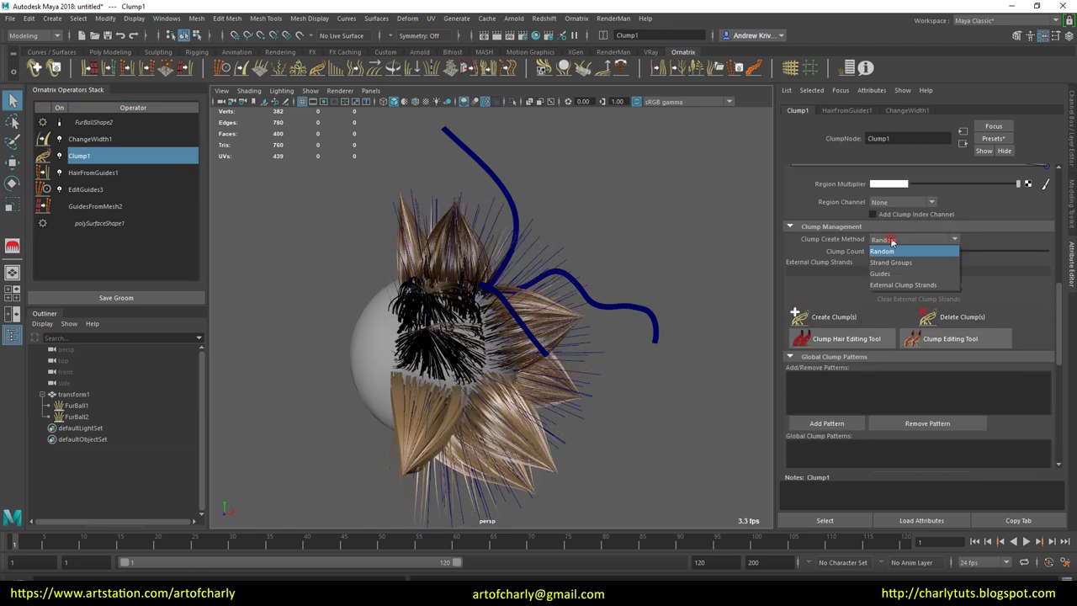
{"action": "left_click", "coordinate": [923, 286]}
{"action": "left_click", "coordinate": [870, 284]}
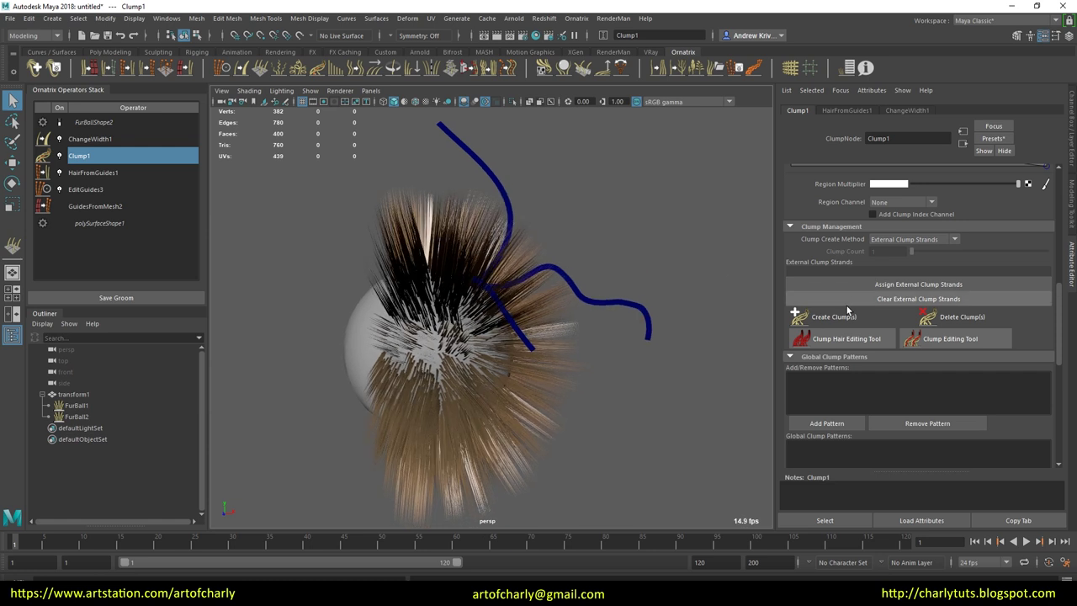
{"action": "mouse_move", "coordinate": [613, 233]}
{"action": "left_mouse_down", "text": "alt"}
{"action": "mouse_move", "coordinate": [383, 217]}
{"action": "mouse_move", "coordinate": [606, 308]}
{"action": "left_mouse_up", "text": "alt"}
- Reshape how the clumping strength varies along the strands
{"action": "scroll", "coordinate": [482, 333], "scroll_direction": "up", "scroll_amount": 3}
{"action": "left_click_drag", "start_coordinate": [482, 328], "coordinate": [539, 311], "text": "alt"}
{"action": "scroll", "coordinate": [935, 276], "scroll_direction": "up", "scroll_amount": 2}
{"action": "scroll", "coordinate": [935, 276], "scroll_direction": "up", "scroll_amount": 3}
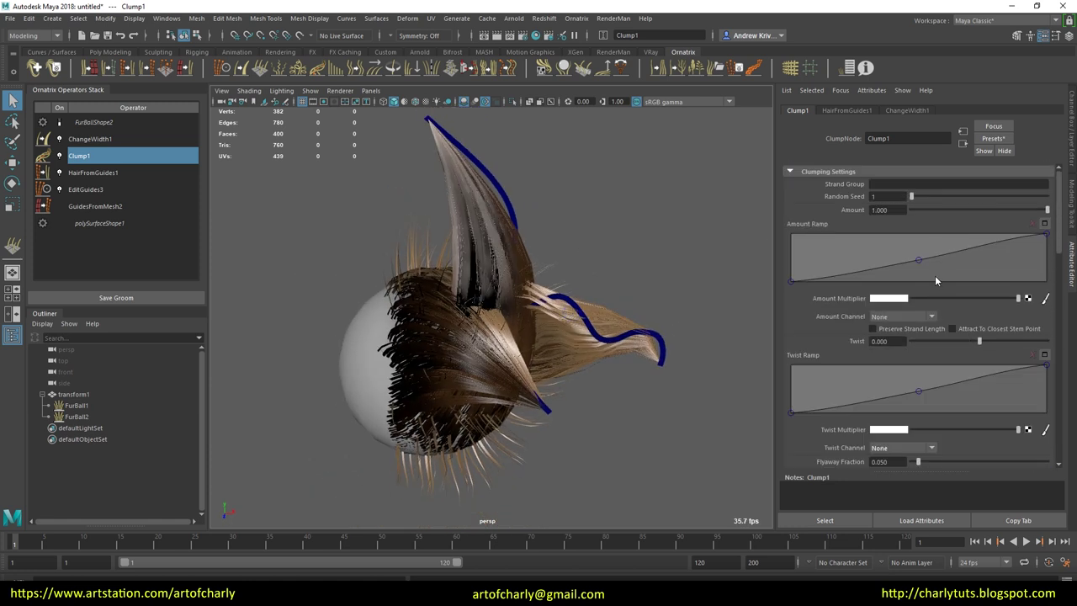
{"action": "left_click_drag", "start_coordinate": [917, 260], "coordinate": [859, 235]}
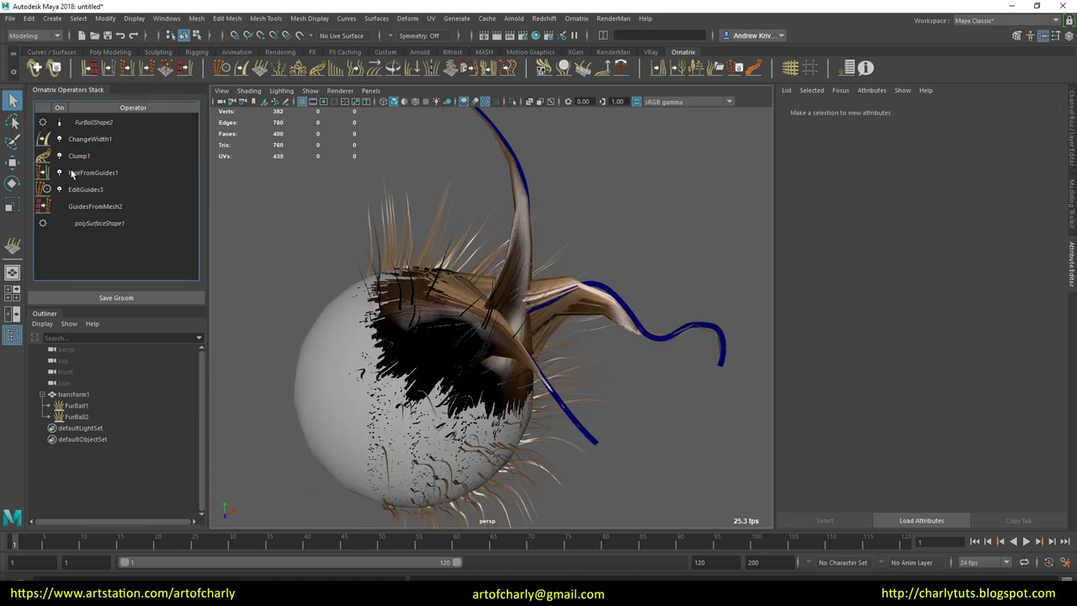
{"action": "left_click", "coordinate": [97, 190]}
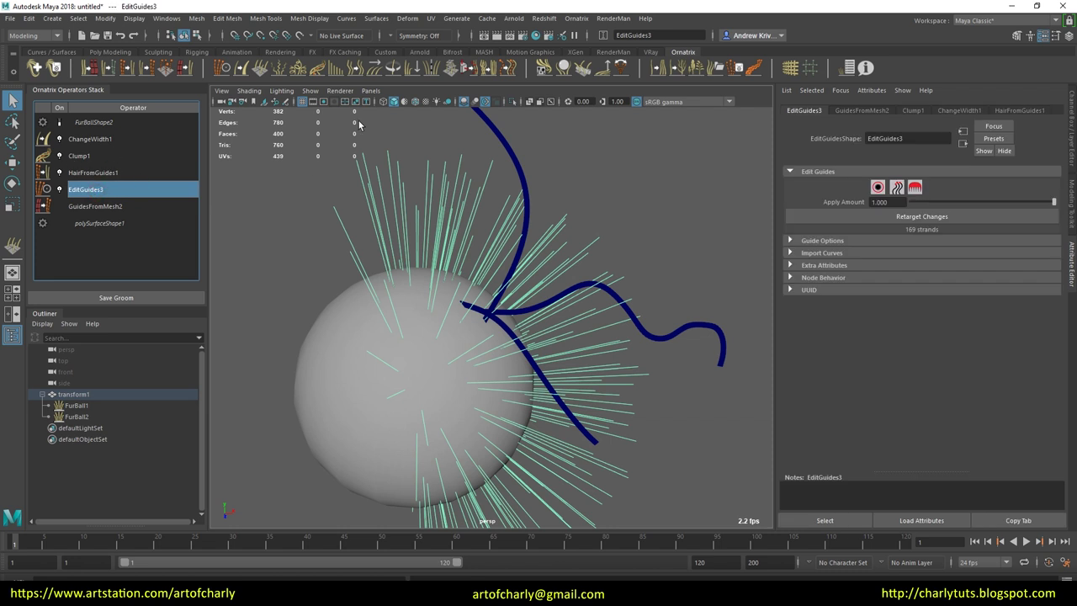
- Add a Detail2 operator above EditGuides3 with View Point Count 90
{"action": "left_click", "coordinate": [354, 71]}
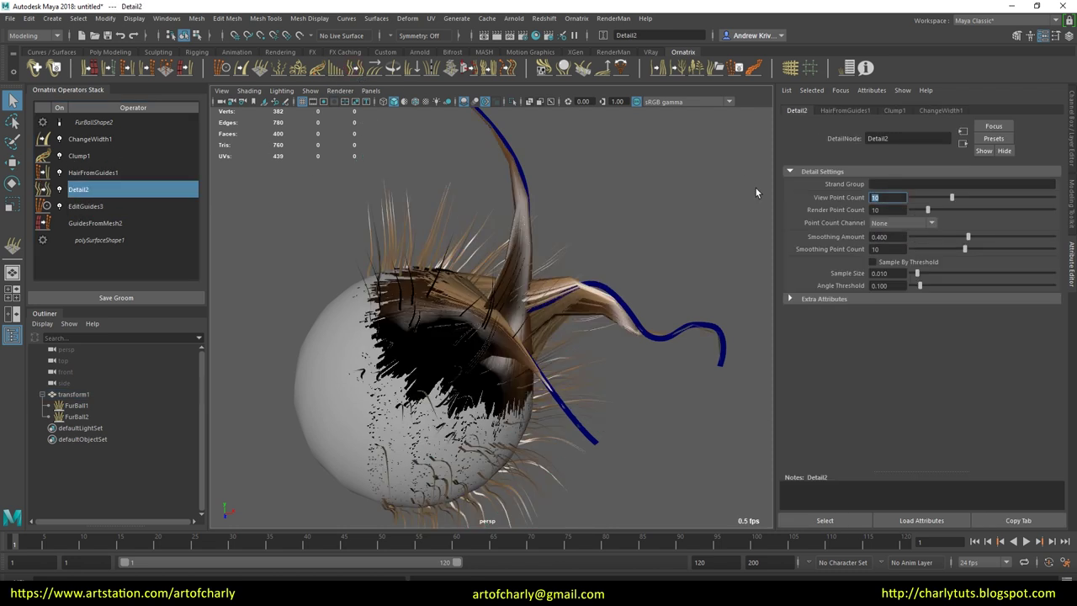
{"action": "type", "text": "90"}
{"action": "key", "text": "Return"}
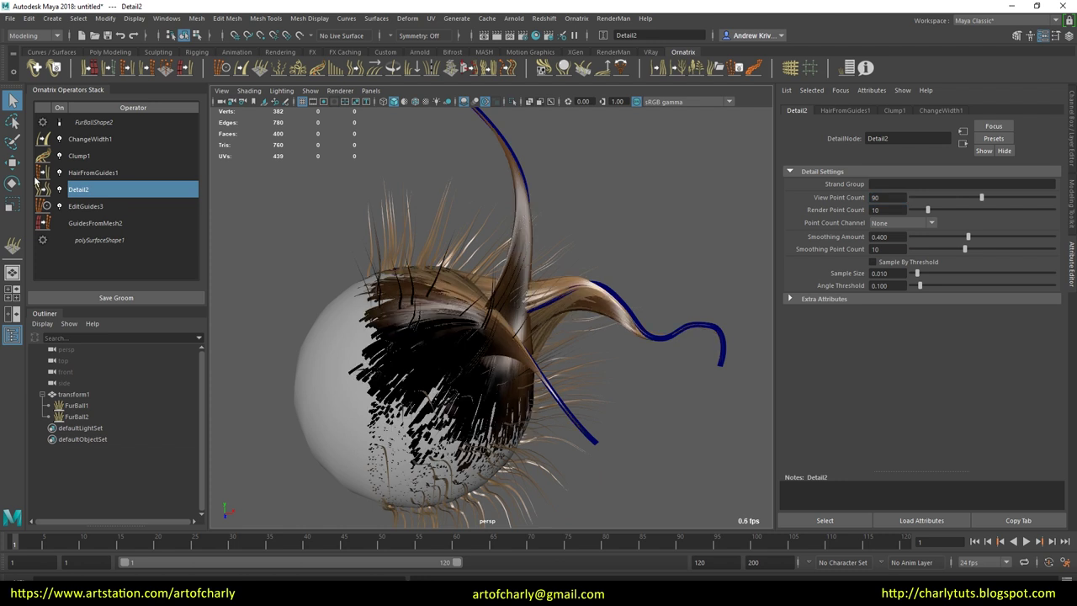
{"action": "left_click", "coordinate": [101, 172]}
{"action": "left_click", "coordinate": [79, 156]}
{"action": "scroll", "coordinate": [920, 332], "scroll_direction": "down", "scroll_amount": 5}
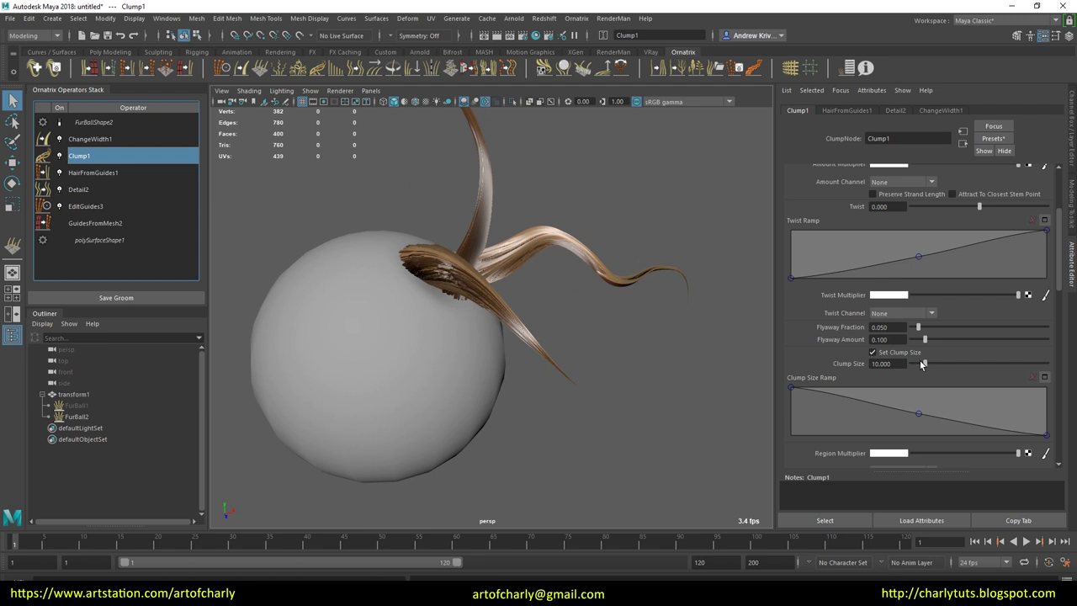
- Raise Clump1's Clump Size to 18.333 and inspect the thicker clumps
{"action": "left_click_drag", "start_coordinate": [941, 364], "coordinate": [937, 363]}
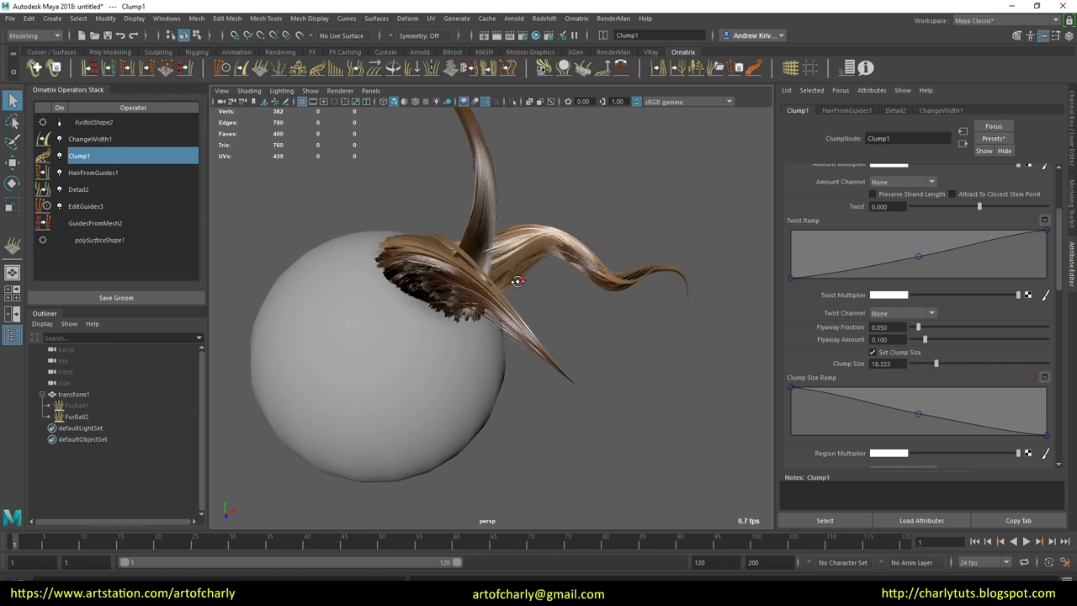
{"action": "left_click_drag", "start_coordinate": [515, 281], "coordinate": [488, 294], "text": "alt"}
{"action": "middle_click_drag", "start_coordinate": [488, 294], "coordinate": [468, 309], "text": "alt"}
{"action": "mouse_move", "coordinate": [469, 308]}
{"action": "left_mouse_down", "text": "alt"}
{"action": "mouse_move", "coordinate": [565, 306]}
{"action": "mouse_move", "coordinate": [572, 327]}
{"action": "left_mouse_up", "text": "alt"}
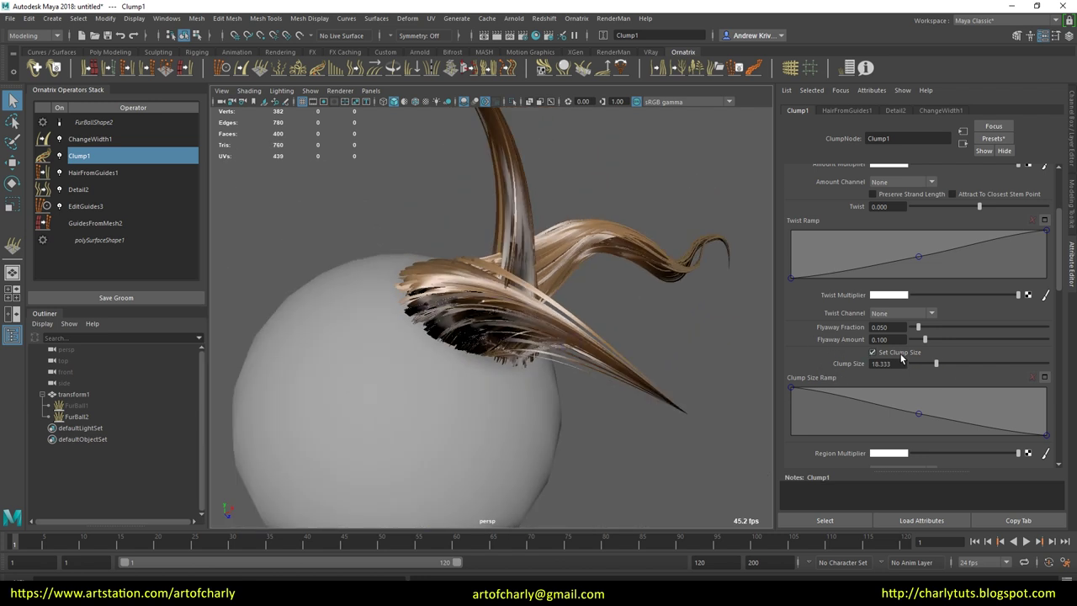
{"action": "left_click_drag", "start_coordinate": [505, 303], "coordinate": [555, 320], "text": "alt"}
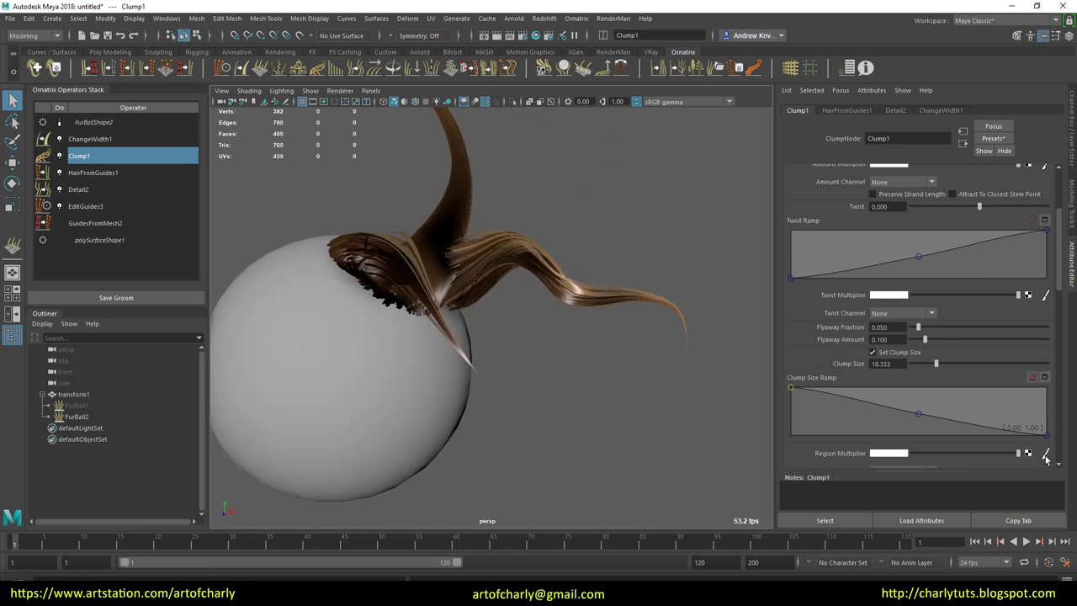
- Lower the Clump Size Ramp endpoint so clumps taper toward the tips
{"action": "left_click_drag", "start_coordinate": [1056, 413], "coordinate": [1061, 439]}
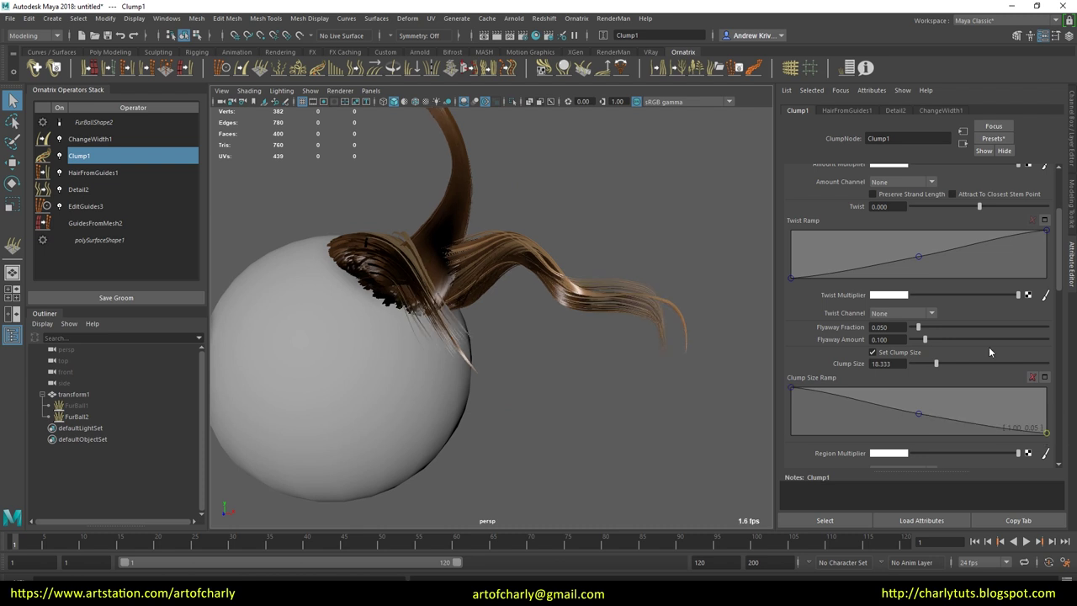
{"action": "scroll", "coordinate": [989, 296], "scroll_direction": "up", "scroll_amount": 4}
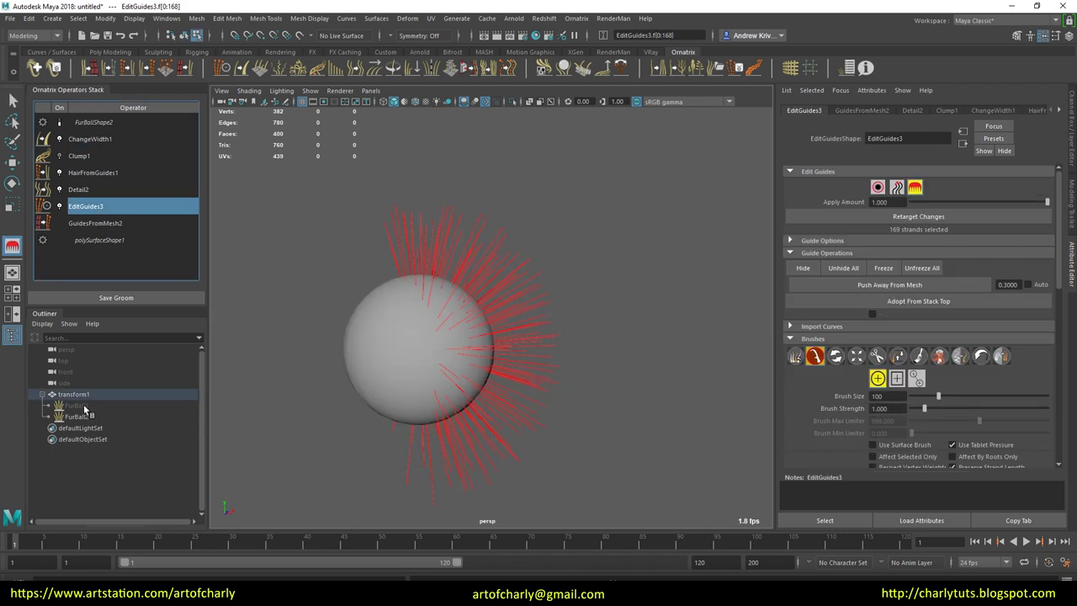
{"action": "left_click", "coordinate": [84, 407]}
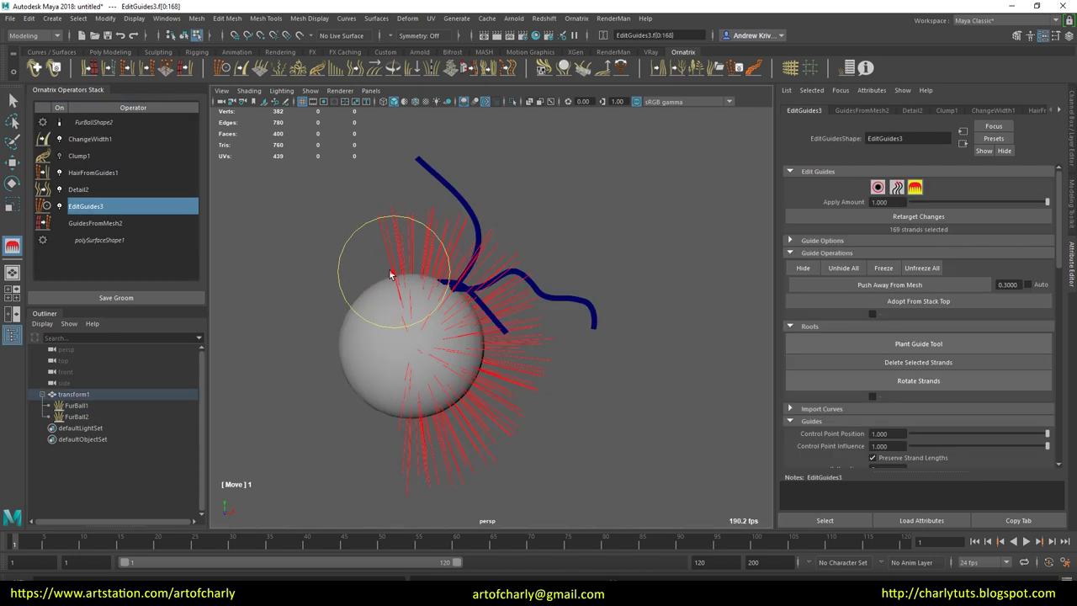
- Comb the furball's guides toward the blue curves and the upper right of the sphere
{"action": "mouse_move", "coordinate": [525, 343]}
{"action": "left_mouse_down", "text": "alt"}
{"action": "mouse_move", "coordinate": [645, 390]}
{"action": "mouse_move", "coordinate": [431, 385]}
{"action": "left_mouse_up", "text": "alt"}
{"action": "mouse_move", "coordinate": [427, 438]}
{"action": "left_mouse_down", "text": "alt"}
{"action": "mouse_move", "coordinate": [625, 329]}
{"action": "mouse_move", "coordinate": [637, 404]}
{"action": "mouse_move", "coordinate": [581, 380]}
{"action": "left_mouse_up", "text": "alt"}
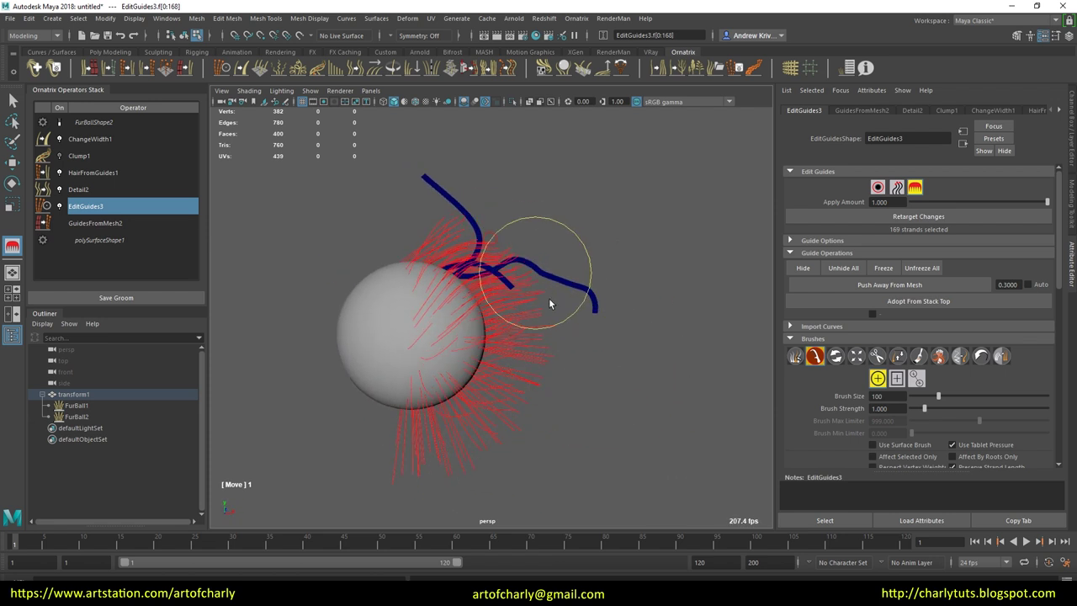
{"action": "left_click_drag", "start_coordinate": [550, 305], "coordinate": [512, 395], "text": "alt"}
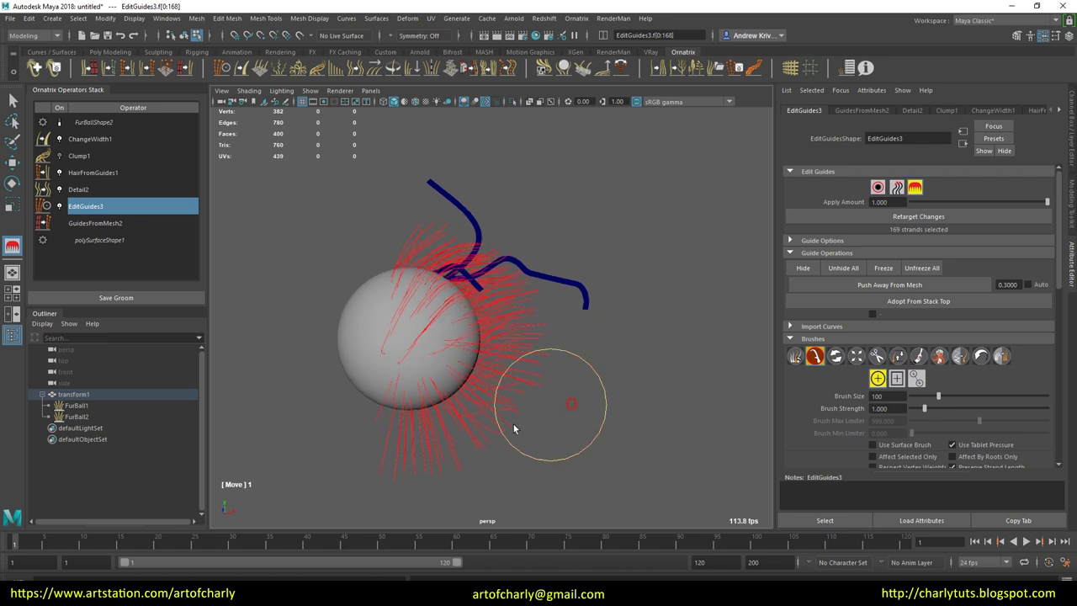
{"action": "left_click", "coordinate": [915, 187]}
{"action": "left_click", "coordinate": [84, 156]}
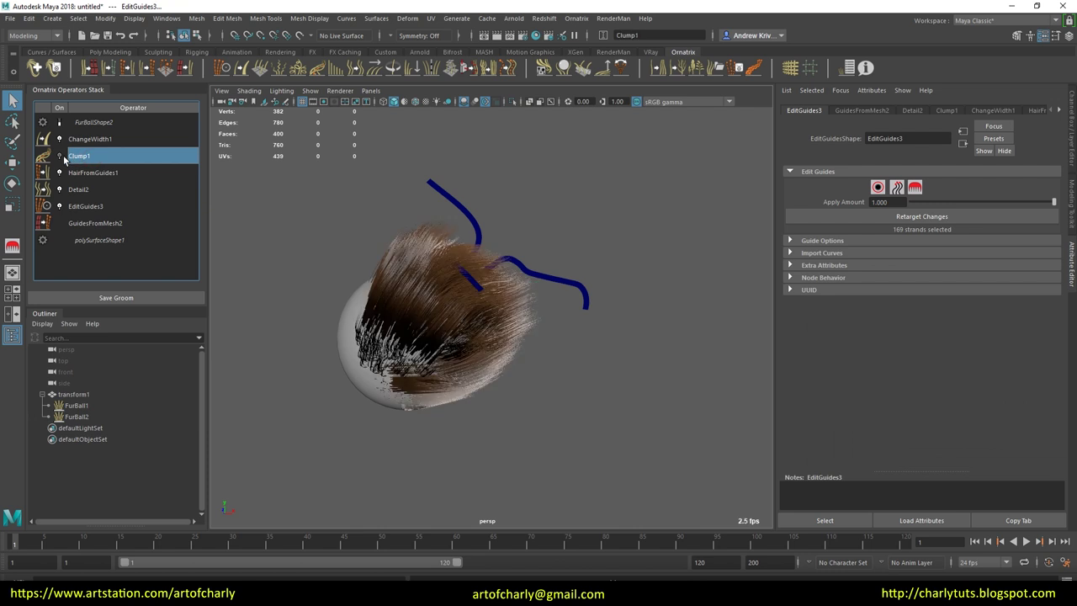
- Set the Clump Size Ramp's tip value to 0 and review the tapered clumps
{"action": "mouse_move", "coordinate": [426, 244]}
{"action": "left_mouse_down", "text": "alt"}
{"action": "mouse_move", "coordinate": [413, 221]}
{"action": "mouse_move", "coordinate": [568, 308]}
{"action": "mouse_move", "coordinate": [582, 292]}
{"action": "mouse_move", "coordinate": [593, 328]}
{"action": "mouse_move", "coordinate": [577, 345]}
{"action": "mouse_move", "coordinate": [606, 332]}
{"action": "left_mouse_up", "text": "alt"}
{"action": "scroll", "coordinate": [1010, 354], "scroll_direction": "down", "scroll_amount": 2}
{"action": "scroll", "coordinate": [1018, 360], "scroll_direction": "down", "scroll_amount": 2}
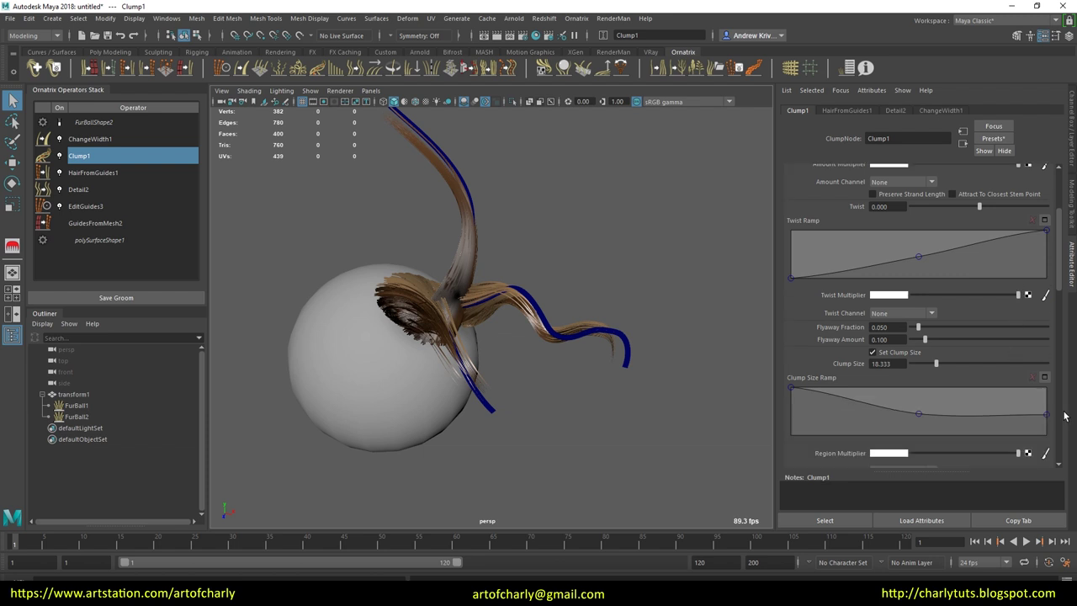
{"action": "left_click_drag", "start_coordinate": [1050, 439], "coordinate": [1050, 440]}
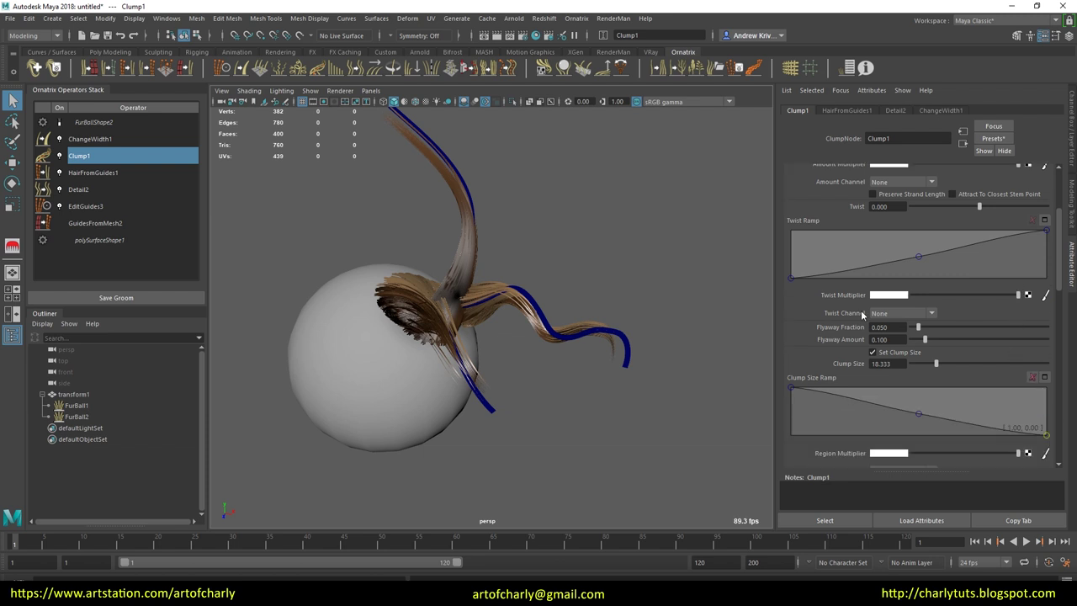
{"action": "mouse_move", "coordinate": [498, 365]}
{"action": "left_mouse_down", "text": "alt"}
{"action": "mouse_move", "coordinate": [552, 331]}
{"action": "mouse_move", "coordinate": [726, 293]}
{"action": "mouse_move", "coordinate": [801, 249]}
{"action": "left_mouse_up", "text": "alt"}
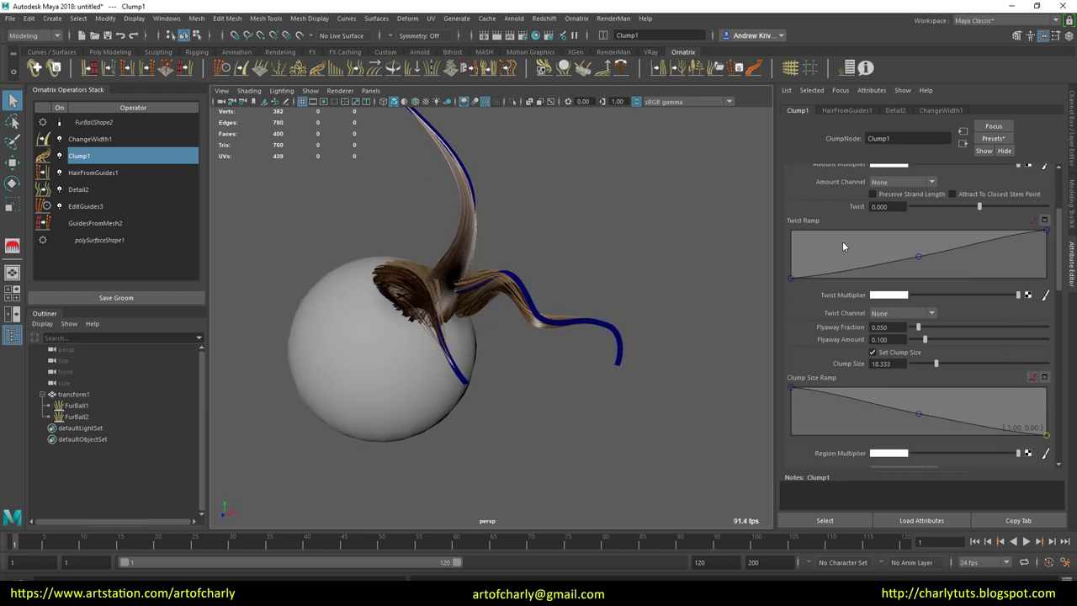
{"action": "scroll", "coordinate": [801, 249], "scroll_direction": "up", "scroll_amount": 3}
{"action": "left_click_drag", "start_coordinate": [518, 253], "coordinate": [315, 212], "text": "alt"}
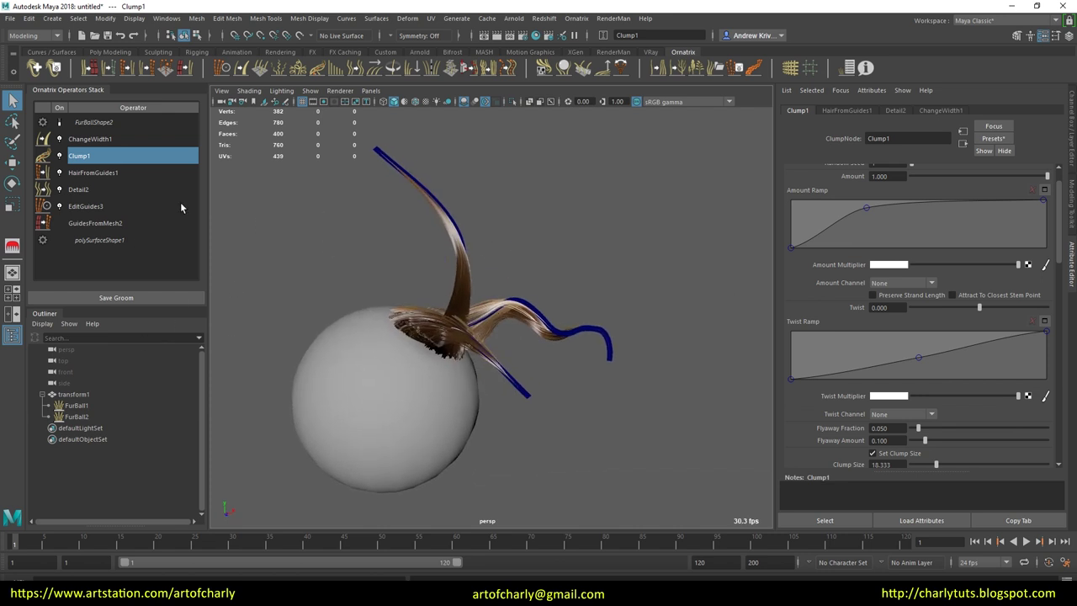
{"action": "left_click", "coordinate": [612, 347]}
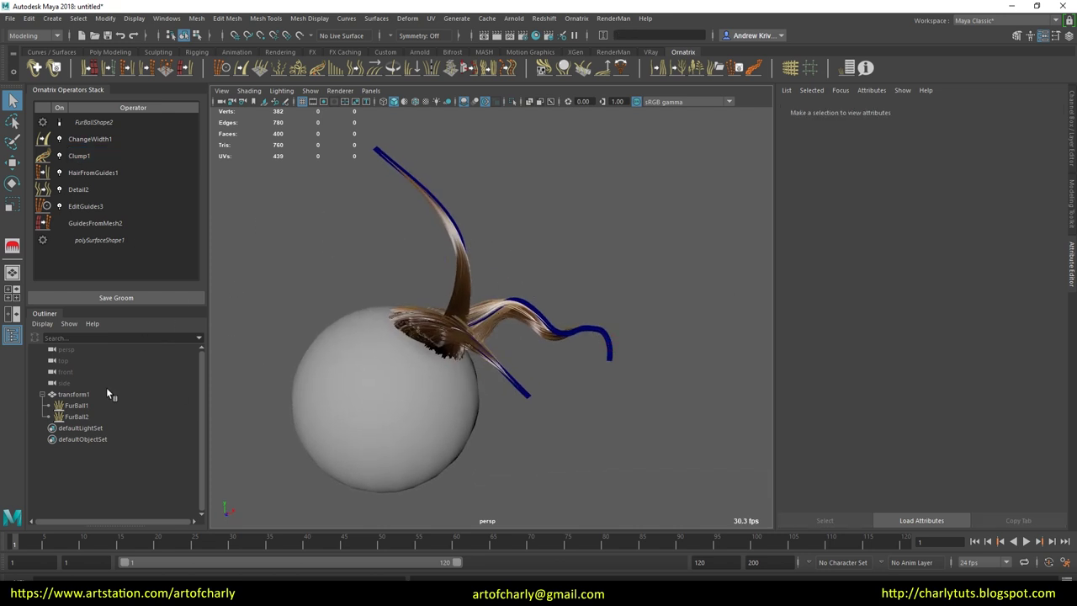
- Select FurBall2 and review the MoovPhysics Model Type options
{"action": "left_click", "coordinate": [89, 414]}
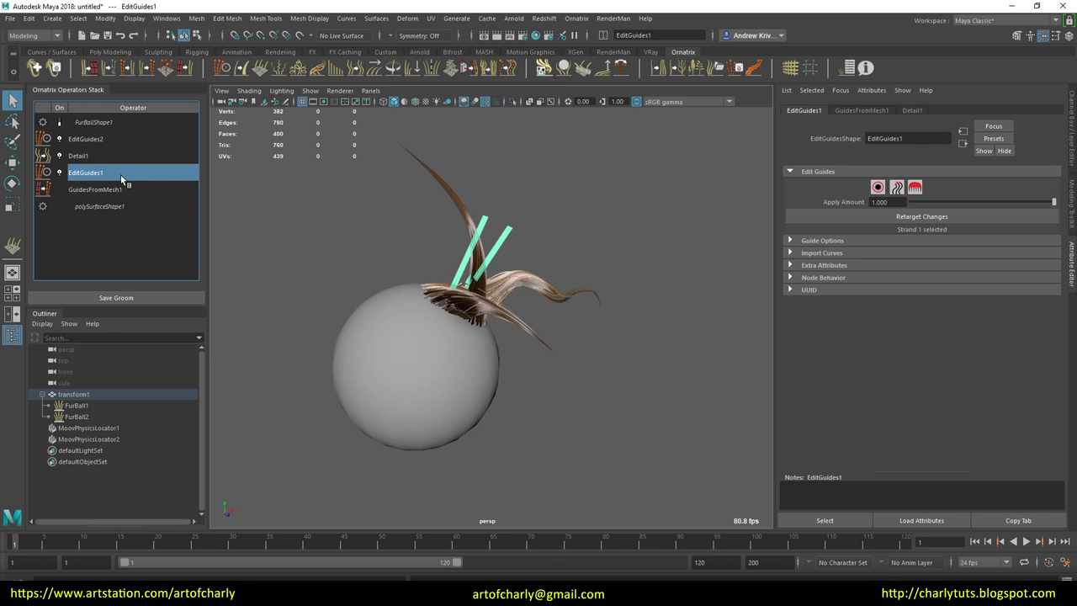
{"action": "scroll", "coordinate": [884, 296], "scroll_direction": "up", "scroll_amount": 3}
{"action": "scroll", "coordinate": [884, 296], "scroll_direction": "down", "scroll_amount": 3}
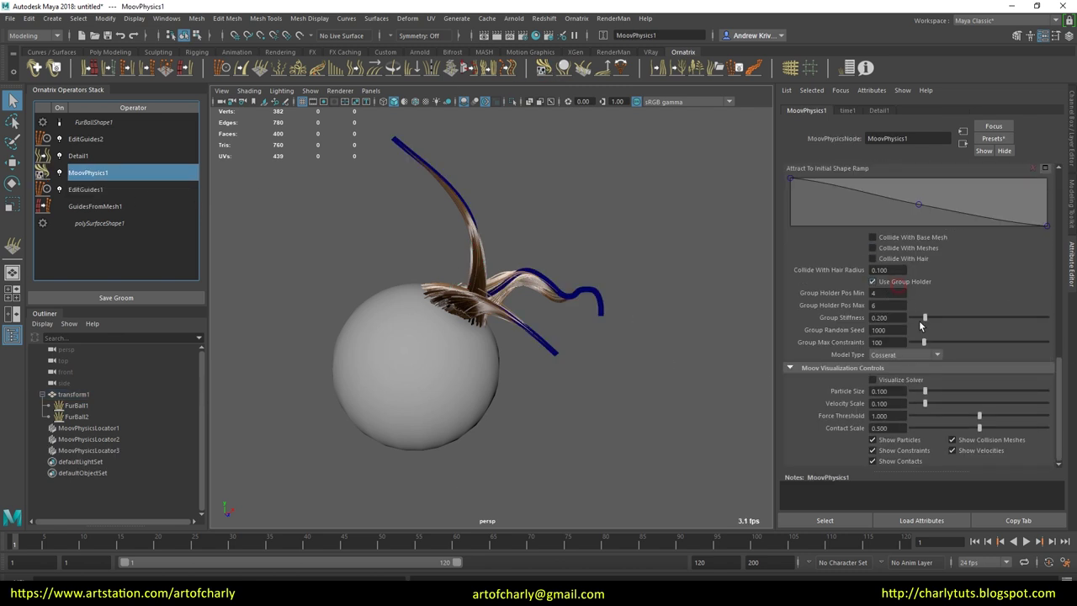
{"action": "left_click", "coordinate": [904, 354]}
{"action": "scroll", "coordinate": [960, 319], "scroll_direction": "up", "scroll_amount": 1}
{"action": "scroll", "coordinate": [960, 320], "scroll_direction": "up", "scroll_amount": 4}
{"action": "scroll", "coordinate": [926, 320], "scroll_direction": "down", "scroll_amount": 5}
- Play back the hair simulation and the Moov Physics tutorial video
{"action": "key", "text": "alt+v"}
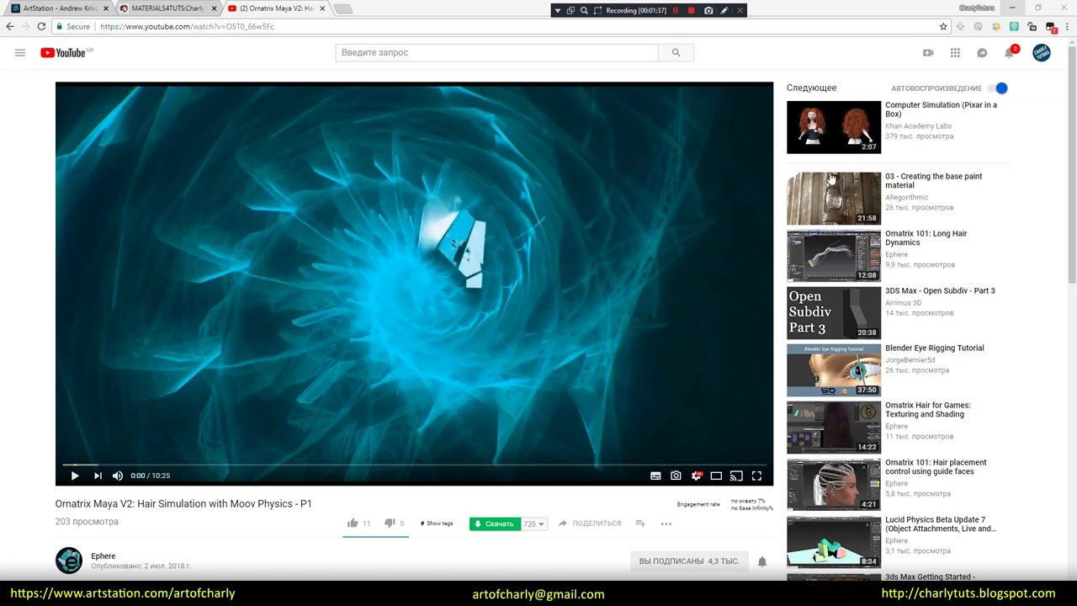
{"action": "scroll", "coordinate": [153, 535], "scroll_direction": "down", "scroll_amount": 2}
{"action": "left_click", "coordinate": [103, 445]}
{"action": "left_click", "coordinate": [409, 281]}
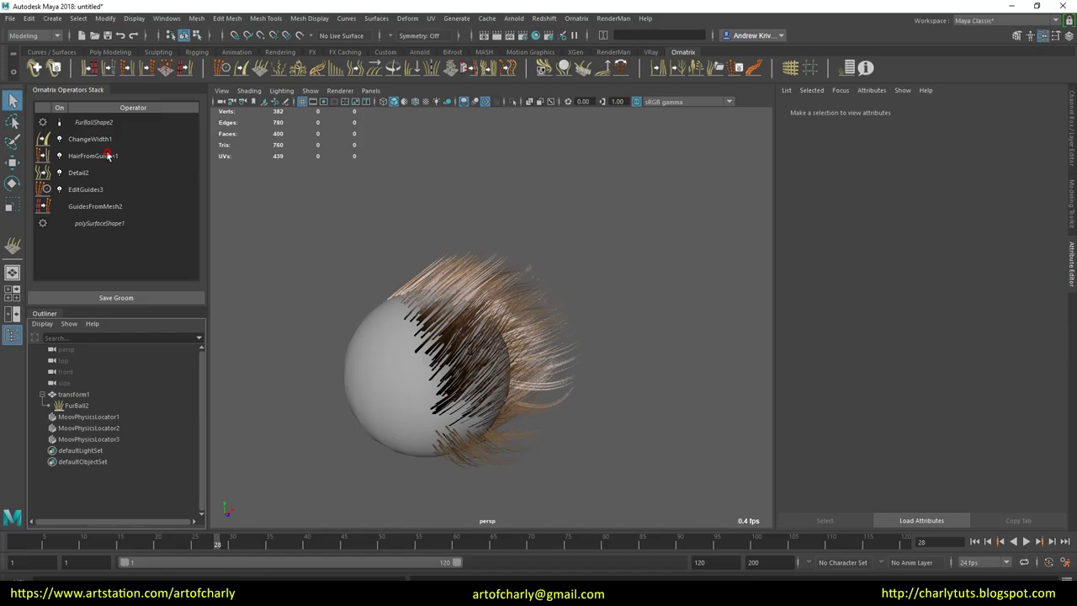
{"action": "left_click", "coordinate": [108, 156]}
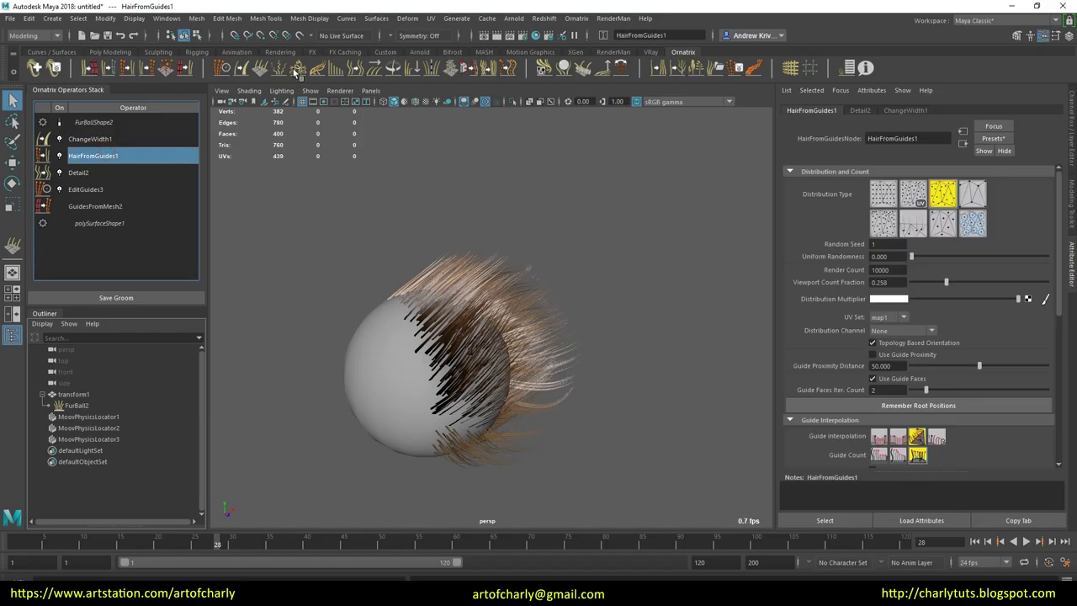
- Add a clump operator and raise the middle of the Clump Amount Ramp
{"action": "left_click", "coordinate": [300, 67]}
{"action": "left_click_drag", "start_coordinate": [414, 288], "coordinate": [444, 320], "text": "alt"}
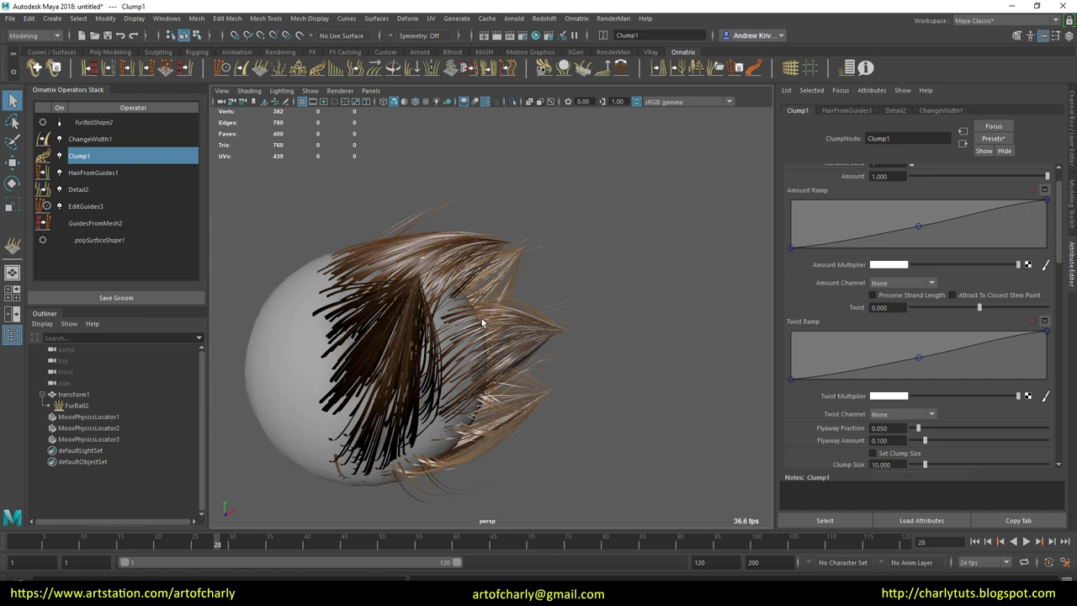
{"action": "left_click_drag", "start_coordinate": [526, 337], "coordinate": [507, 295], "text": "alt"}
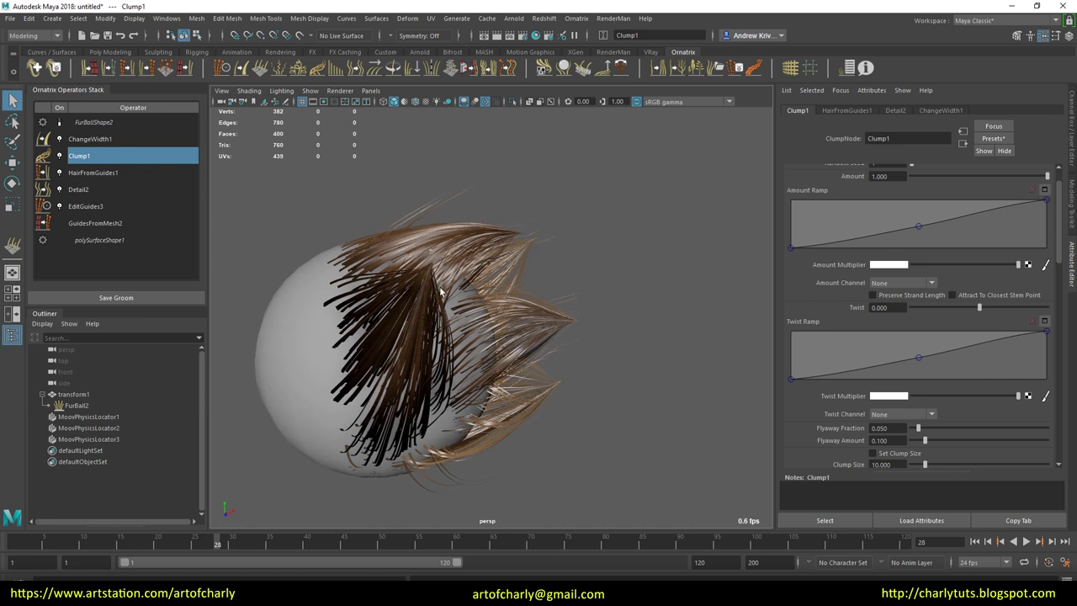
{"action": "scroll", "coordinate": [866, 313], "scroll_direction": "up", "scroll_amount": 2}
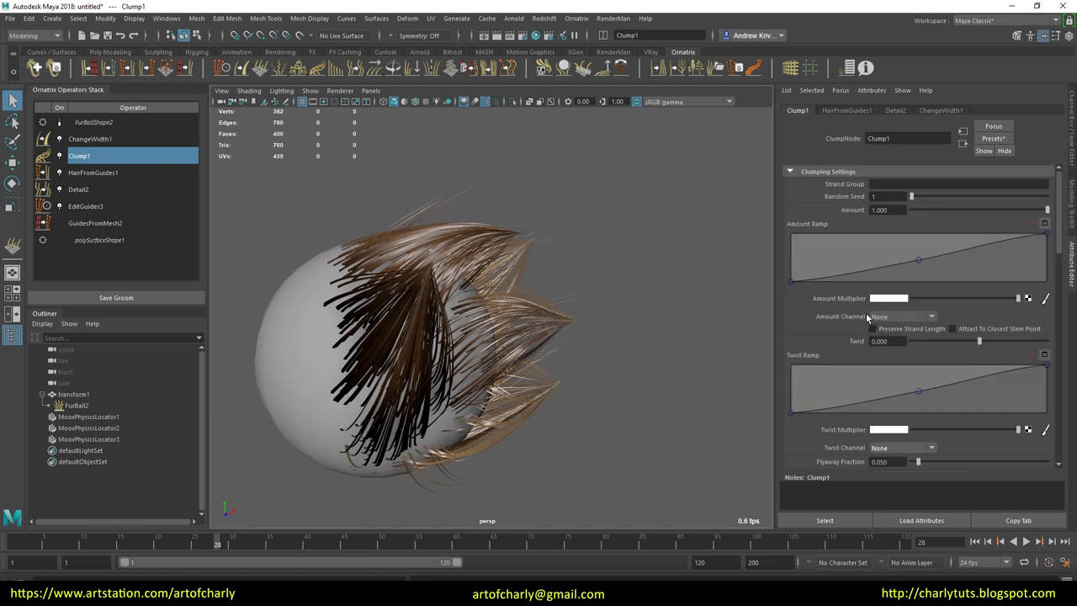
{"action": "mouse_move", "coordinate": [916, 256]}
{"action": "left_mouse_down"}
{"action": "mouse_move", "coordinate": [893, 242]}
{"action": "mouse_move", "coordinate": [905, 245]}
{"action": "left_mouse_up"}
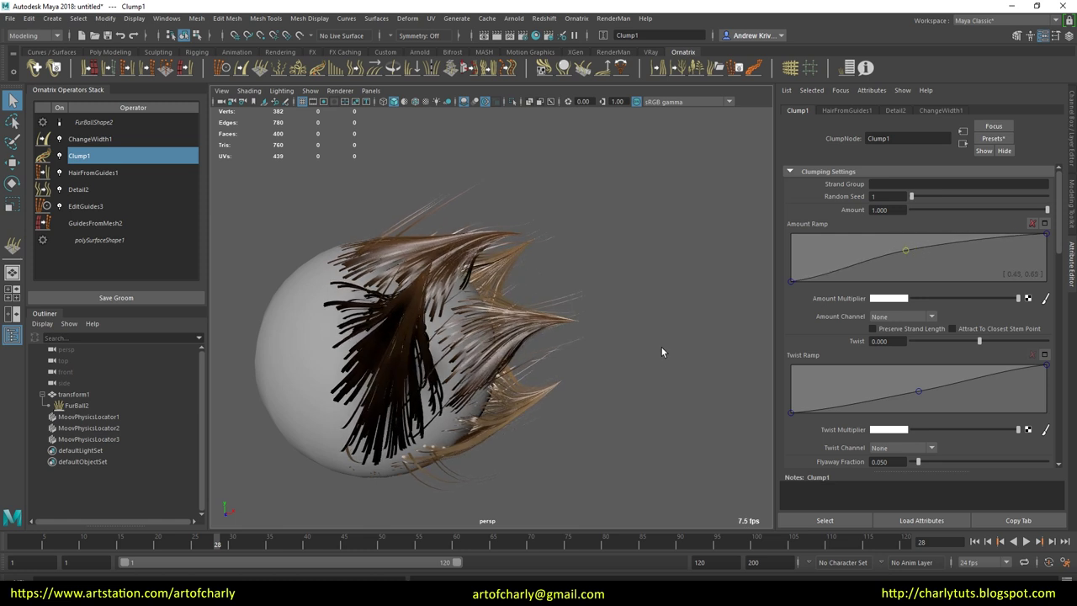
{"action": "right_click_drag", "start_coordinate": [661, 346], "coordinate": [550, 307], "text": "alt"}
- Create clumps from the guides and enable Set Clump Size at 4.167
{"action": "left_click", "coordinate": [900, 271]}
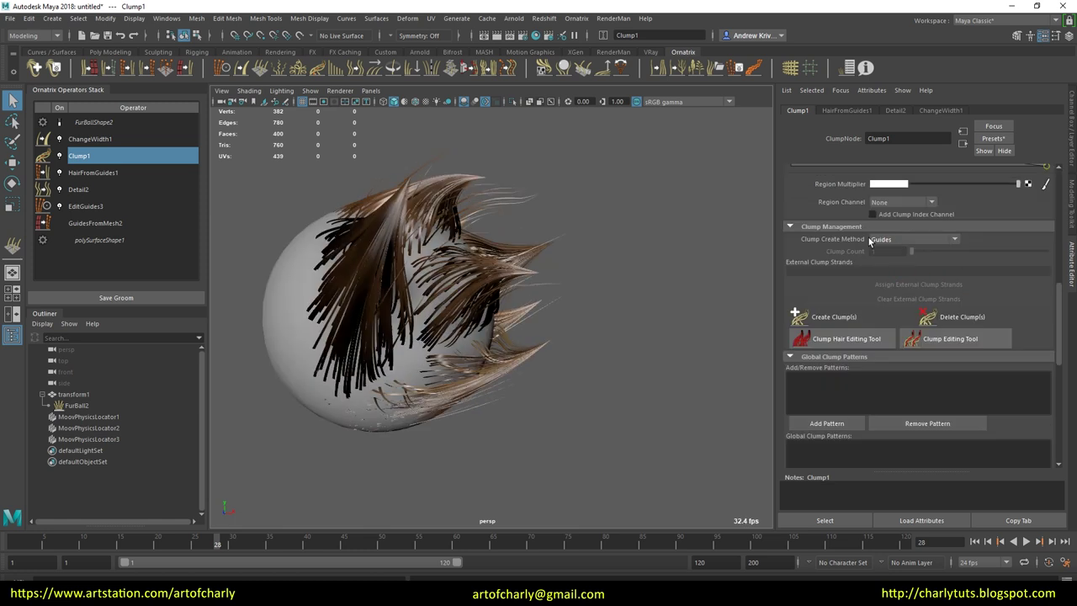
{"action": "left_click", "coordinate": [856, 318]}
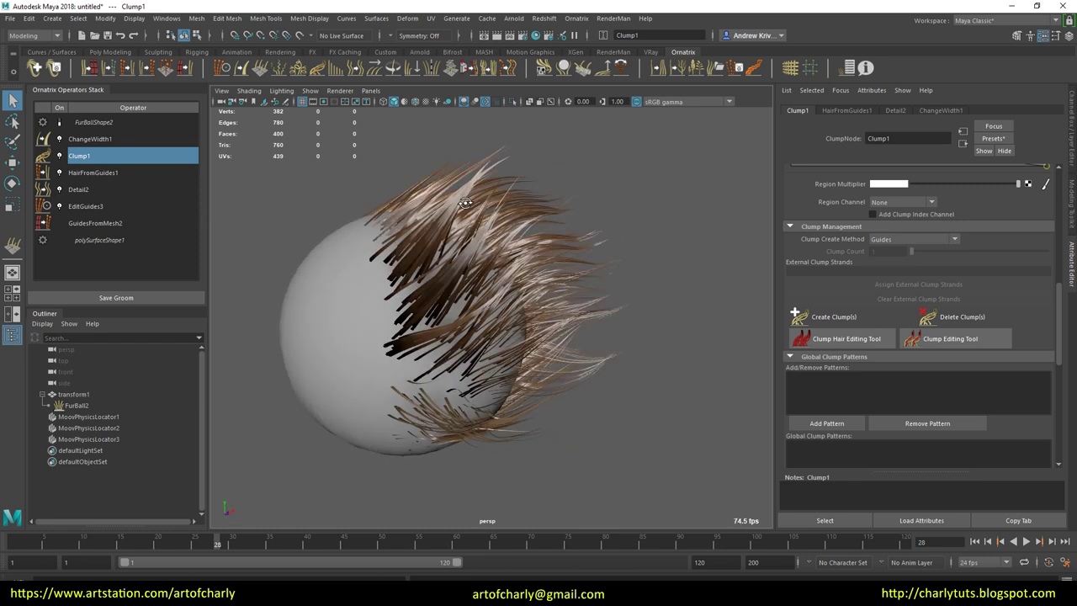
{"action": "left_click", "coordinate": [873, 251]}
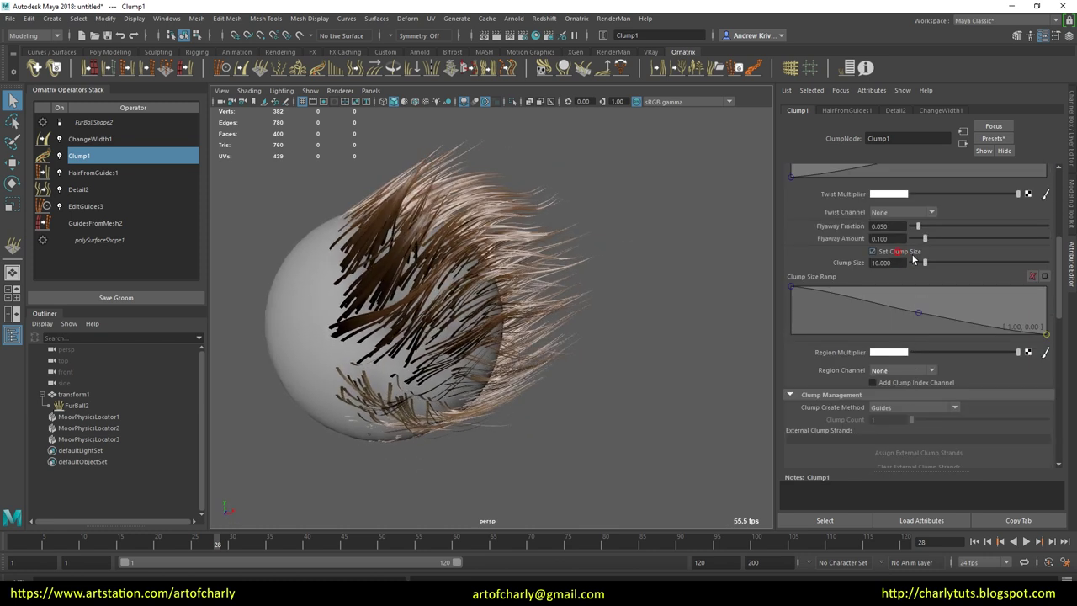
{"action": "left_click_drag", "start_coordinate": [924, 263], "coordinate": [916, 263]}
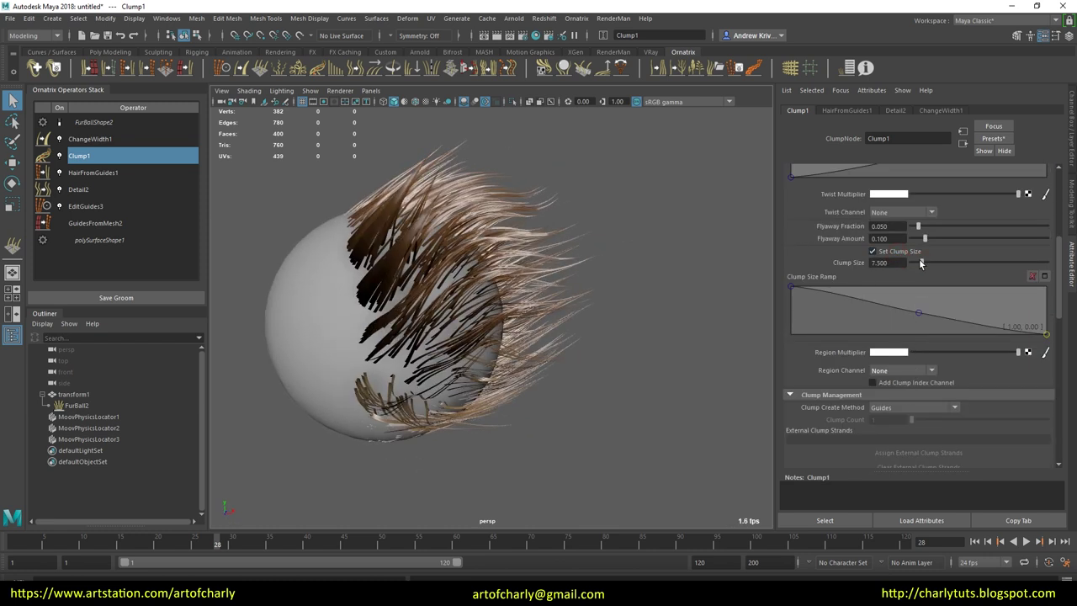
- Recreate the clumps with the Random method and a Clump Count of 1000
{"action": "scroll", "coordinate": [892, 353], "scroll_direction": "down", "scroll_amount": 2}
{"action": "left_click", "coordinate": [900, 340]}
{"action": "left_click", "coordinate": [883, 354]}
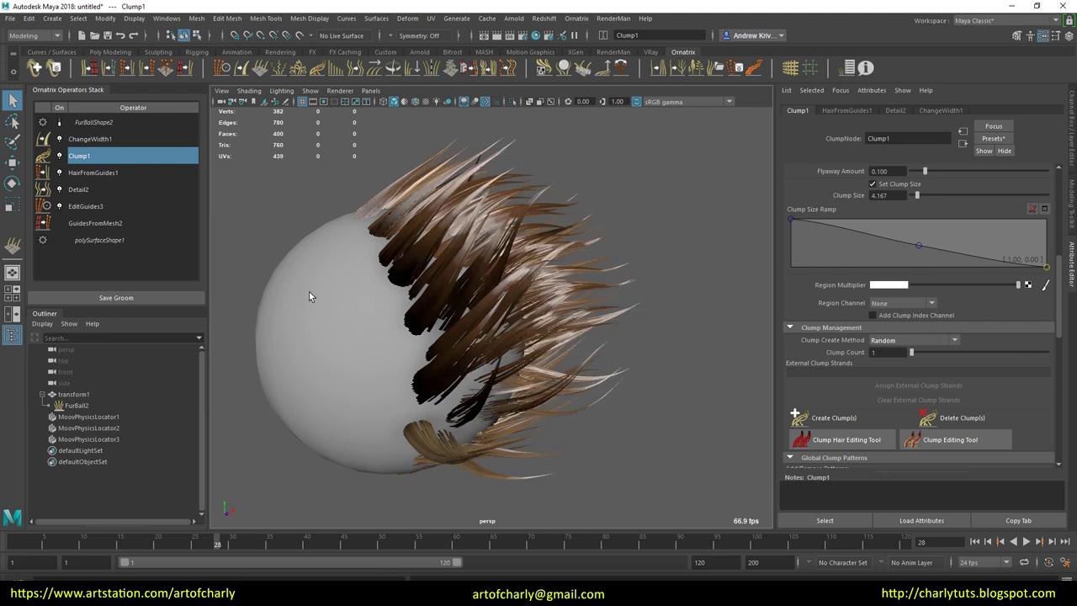
{"action": "left_click", "coordinate": [903, 354]}
{"action": "type", "text": "000"}
{"action": "key", "text": "Return"}
{"action": "left_click", "coordinate": [837, 417]}
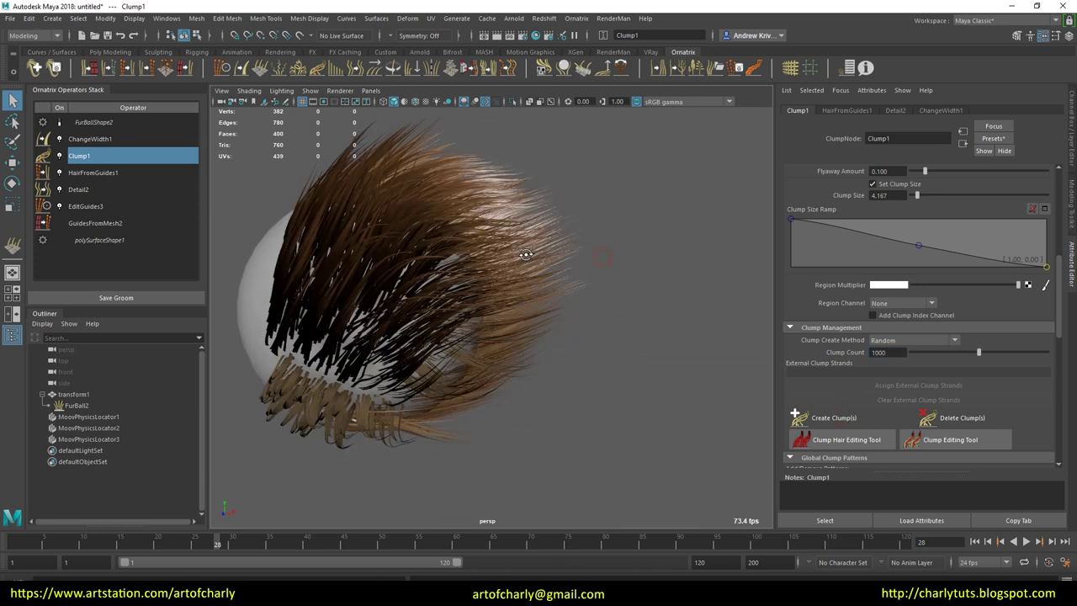
{"action": "left_click", "coordinate": [913, 340]}
{"action": "scroll", "coordinate": [814, 344], "scroll_direction": "down", "scroll_amount": 3}
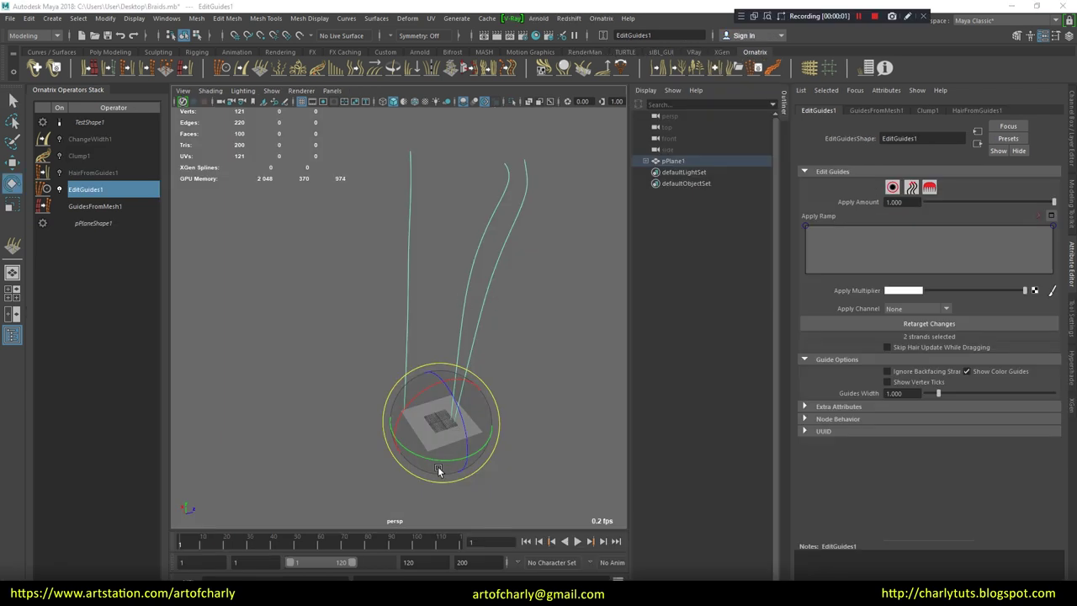
- Rotate the two selected guide strands until they stand nearly upright, one straight and one gently curved
{"action": "mouse_move", "coordinate": [497, 406]}
{"action": "left_mouse_down"}
{"action": "mouse_move", "coordinate": [568, 276]}
{"action": "mouse_move", "coordinate": [344, 312]}
{"action": "mouse_move", "coordinate": [499, 312]}
{"action": "mouse_move", "coordinate": [381, 202]}
{"action": "left_mouse_up"}
{"action": "mouse_move", "coordinate": [536, 228]}
{"action": "middle_mouse_down"}
{"action": "mouse_move", "coordinate": [543, 265]}
{"action": "mouse_move", "coordinate": [508, 247]}
{"action": "middle_mouse_up"}
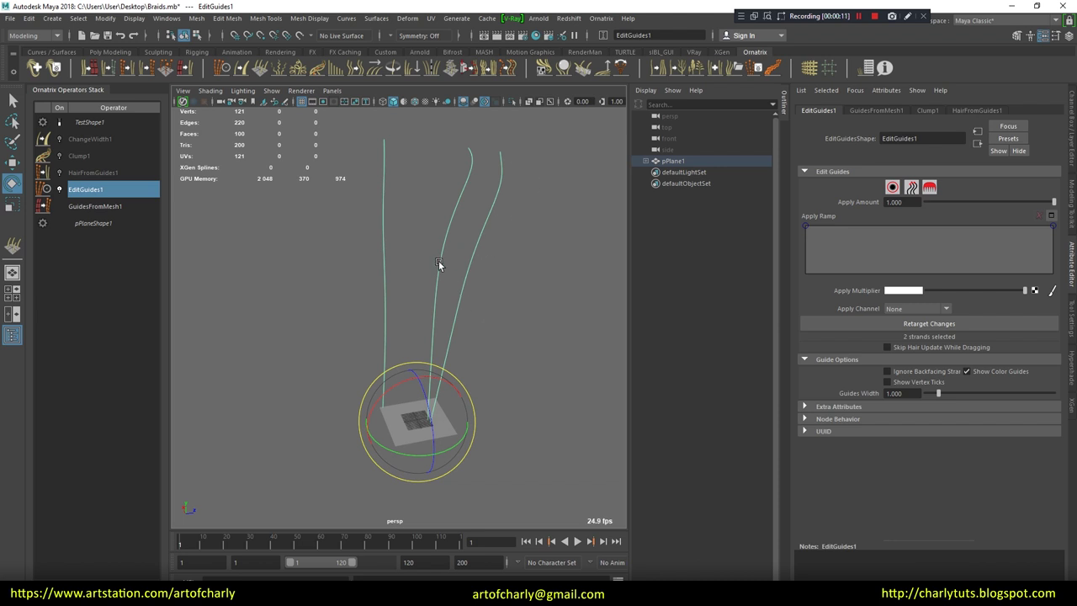
{"action": "left_click_drag", "start_coordinate": [273, 280], "coordinate": [312, 285], "text": "alt"}
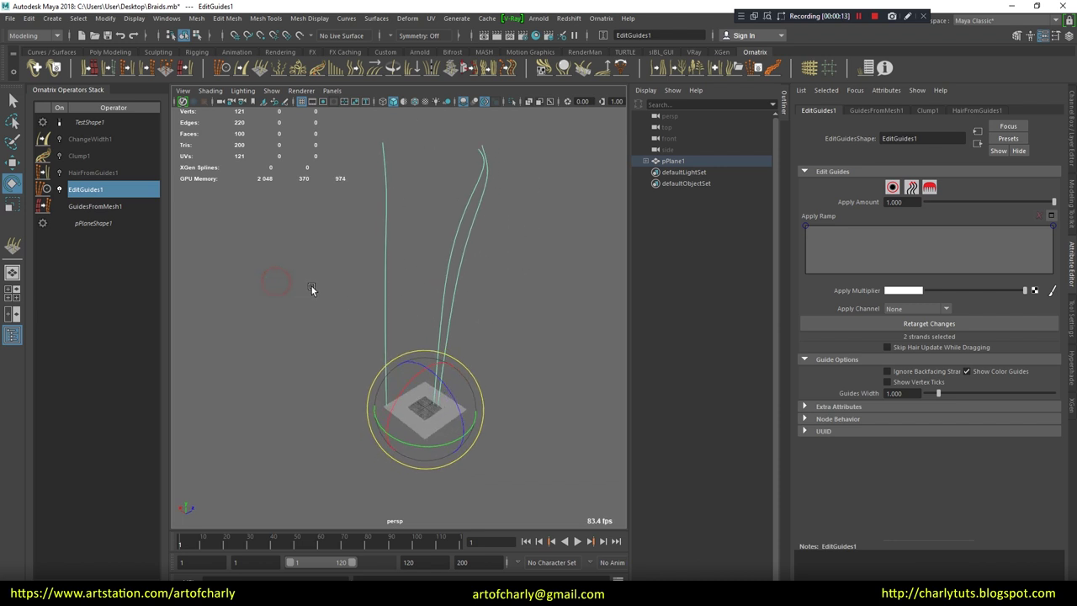
{"action": "key", "text": "q"}
{"action": "left_click_drag", "start_coordinate": [359, 257], "coordinate": [312, 231], "text": "alt"}
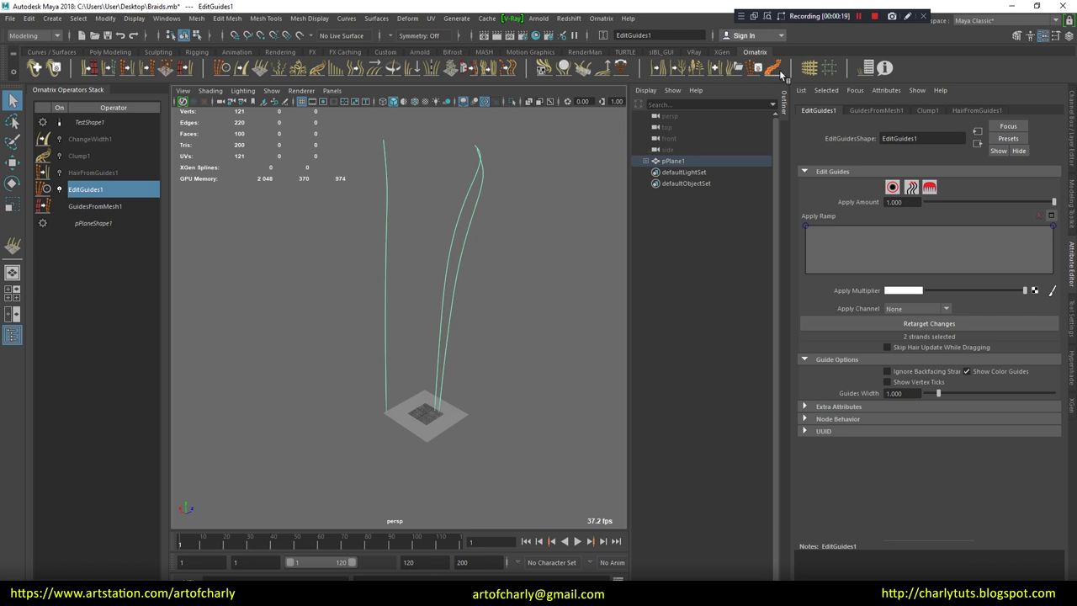
- Select the HairFromGuides1 operator and toggle it off and back on
{"action": "left_click", "coordinate": [64, 173]}
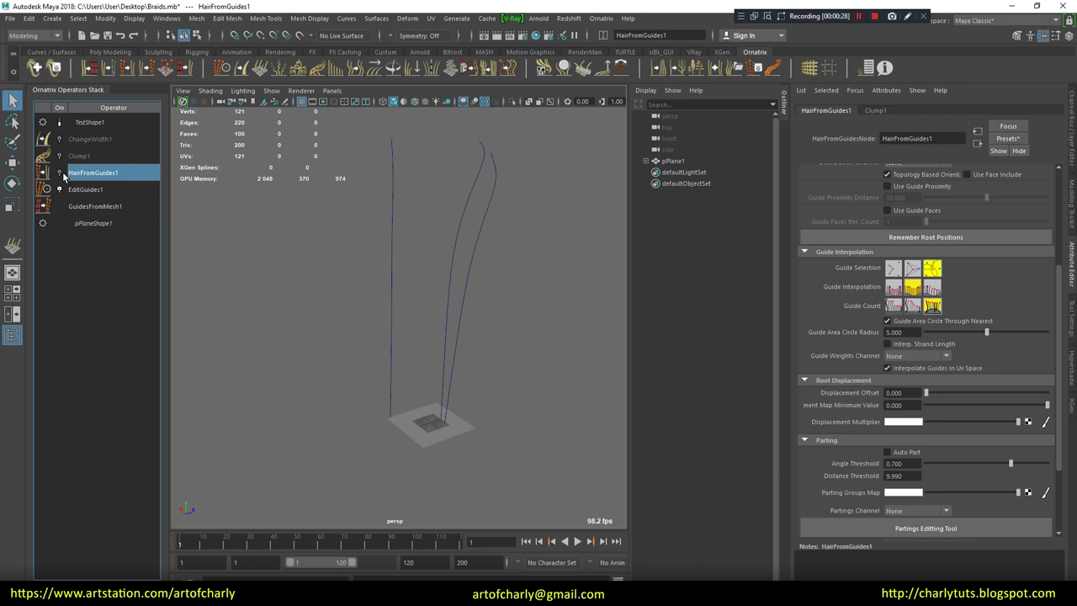
{"action": "left_click", "coordinate": [58, 174]}
{"action": "left_click", "coordinate": [62, 172]}
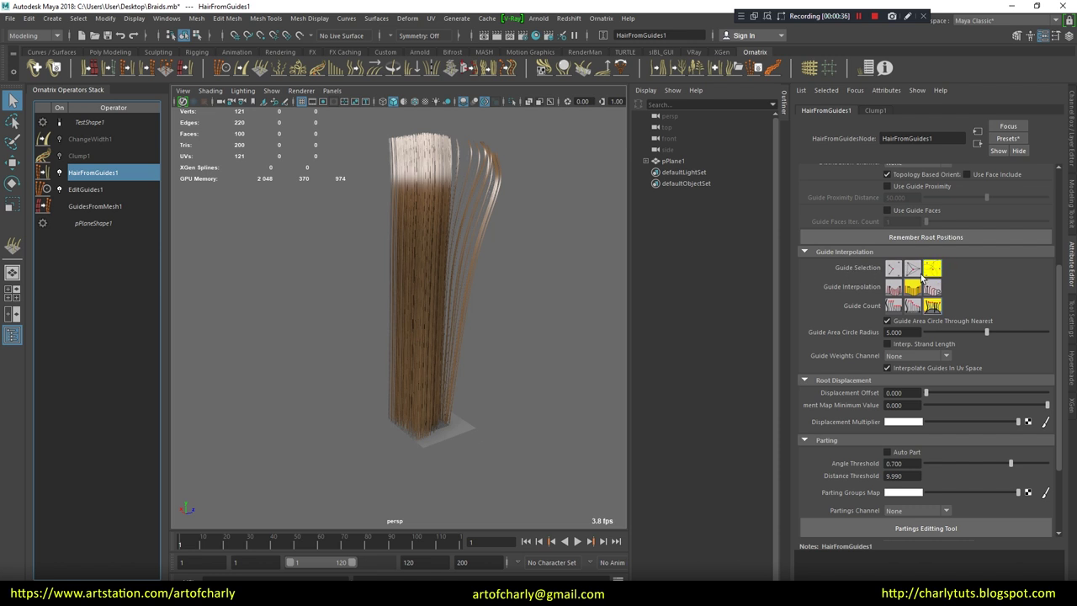
- Try Guide Area Circle Through Nearest off with radius 2.570 and 1.308, then restore it with radius 5
{"action": "left_click", "coordinate": [905, 323]}
{"action": "left_click_drag", "start_coordinate": [964, 330], "coordinate": [946, 342]}
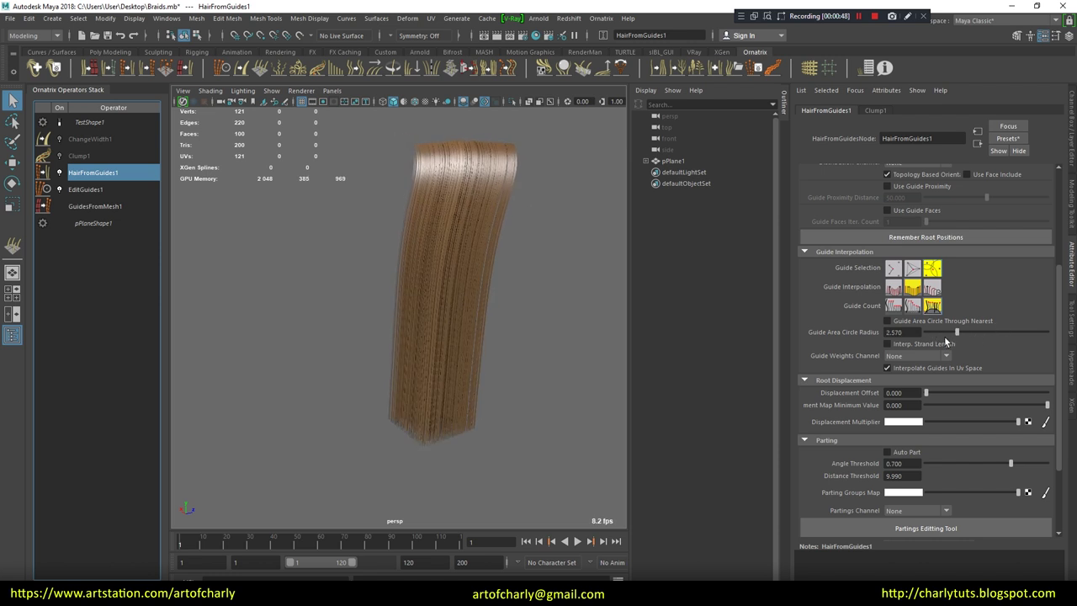
{"action": "left_click_drag", "start_coordinate": [945, 342], "coordinate": [942, 342]}
{"action": "left_click", "coordinate": [887, 321]}
{"action": "double_click", "coordinate": [899, 332]}
{"action": "type", "text": "5"}
{"action": "key", "text": "Return"}
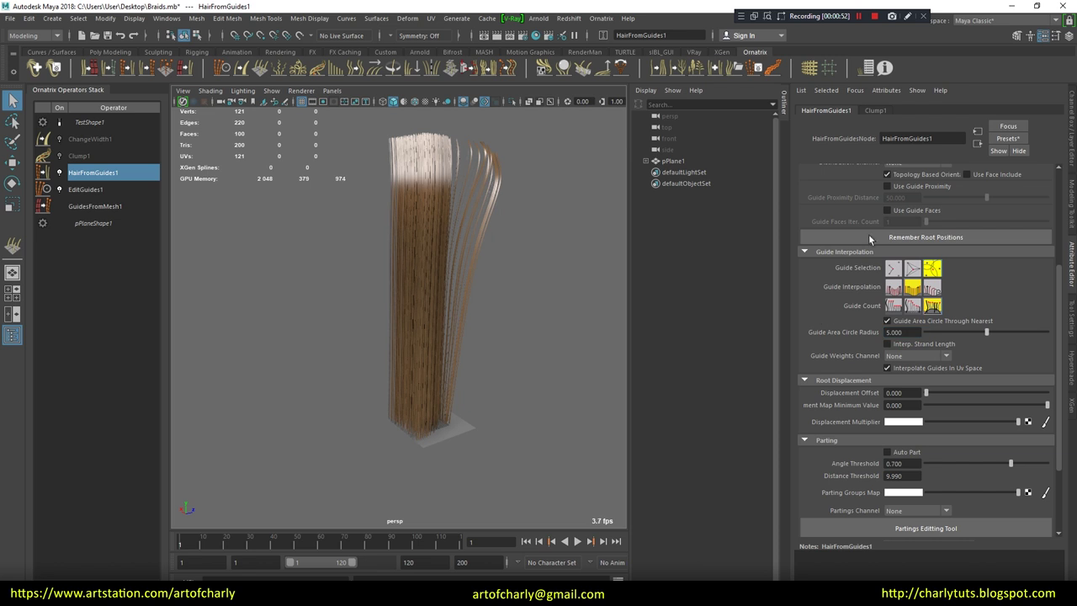
{"action": "scroll", "coordinate": [841, 172], "scroll_direction": "up", "scroll_amount": 5}
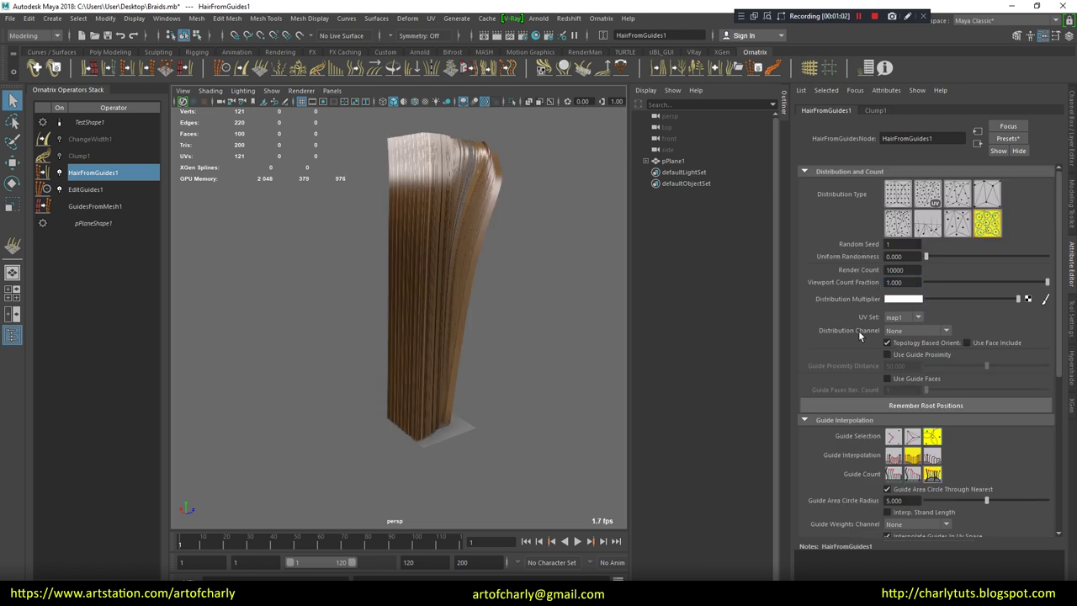
{"action": "mouse_move", "coordinate": [439, 305]}
{"action": "left_mouse_down", "text": "alt"}
{"action": "mouse_move", "coordinate": [426, 287]}
{"action": "mouse_move", "coordinate": [447, 306]}
{"action": "mouse_move", "coordinate": [404, 303]}
{"action": "left_mouse_up", "text": "alt"}
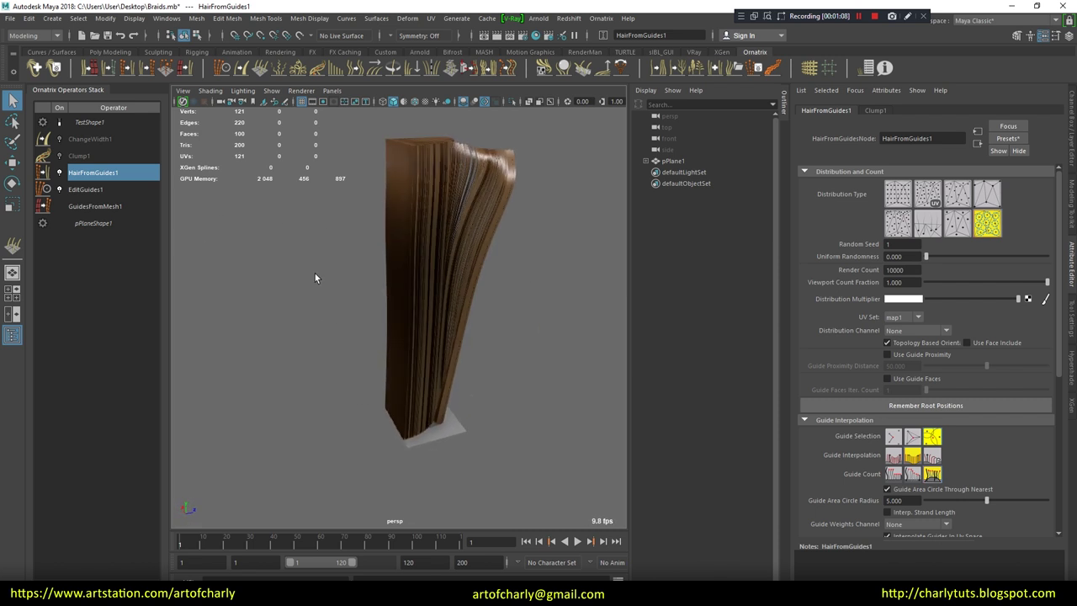
- Add Ornatrix braid guides and scale BraidGuides1 up into long curves (19.552)
{"action": "left_click", "coordinate": [773, 69]}
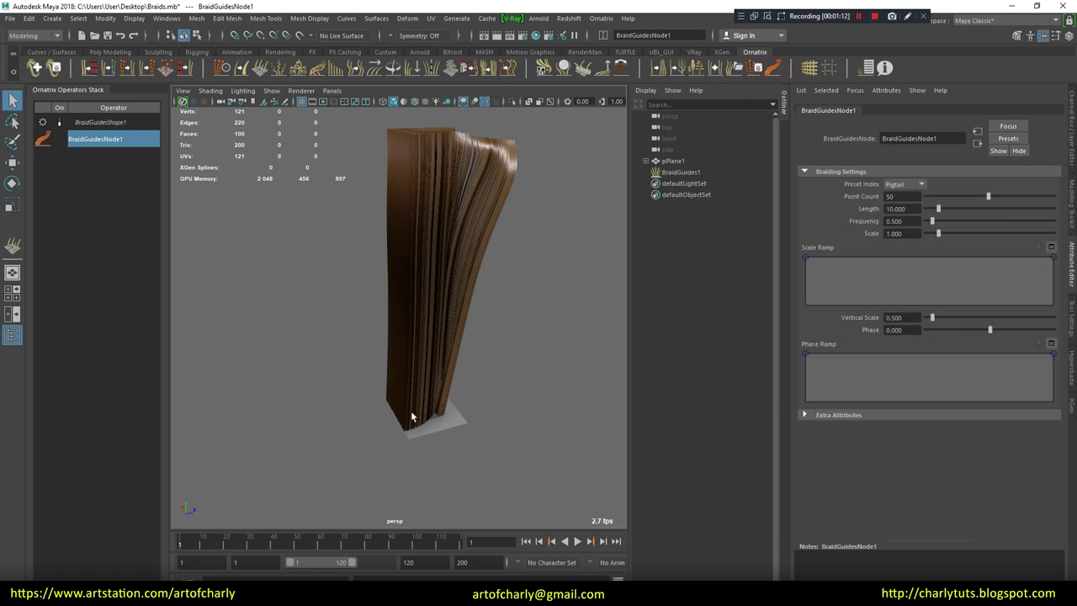
{"action": "left_click", "coordinate": [690, 173]}
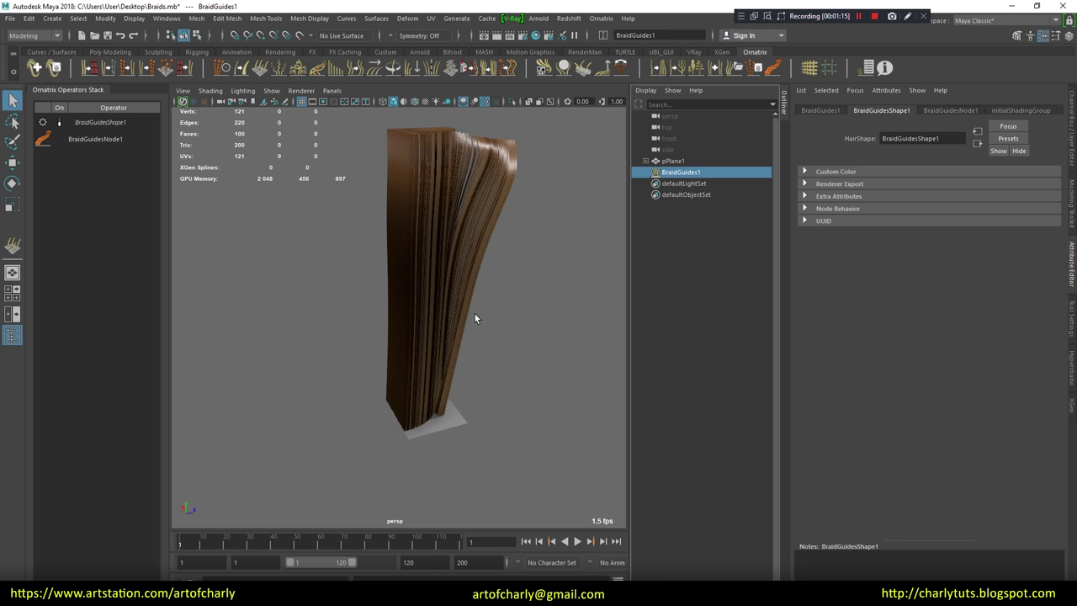
{"action": "key", "text": "r"}
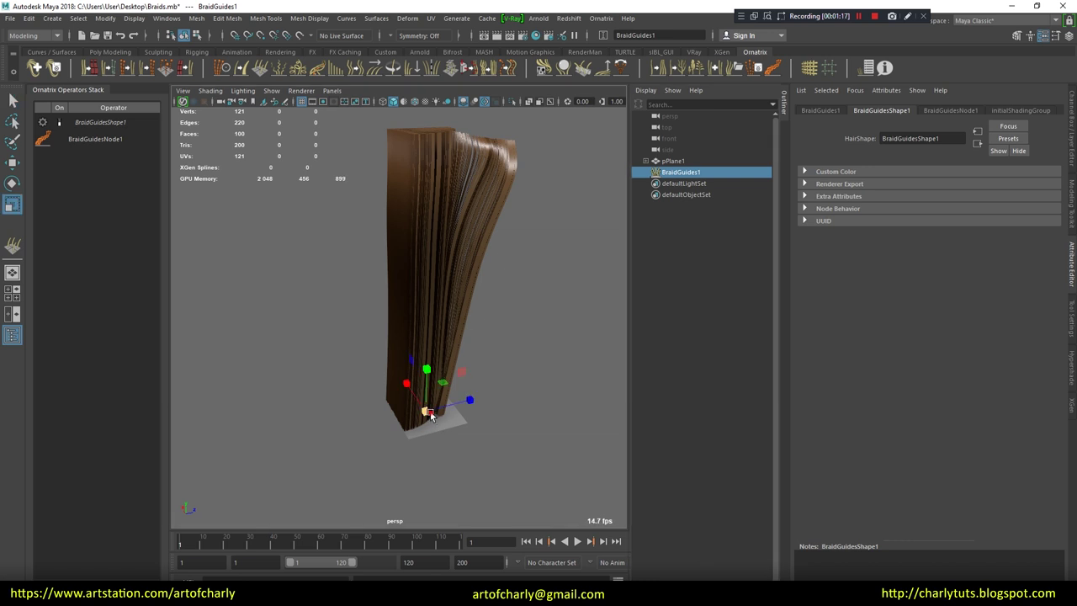
{"action": "left_click_drag", "start_coordinate": [430, 414], "coordinate": [558, 399]}
- Move the braid guides left of the hair wall and stand them upright at Rotate X -90
{"action": "key", "text": "w"}
{"action": "mouse_move", "coordinate": [492, 418]}
{"action": "left_mouse_down"}
{"action": "mouse_move", "coordinate": [375, 425]}
{"action": "mouse_move", "coordinate": [362, 336]}
{"action": "left_mouse_up"}
{"action": "key", "text": "r"}
{"action": "key", "text": "e"}
{"action": "key", "text": "ctrl+a"}
{"action": "mouse_move", "coordinate": [434, 316]}
{"action": "left_mouse_down", "text": "alt"}
{"action": "mouse_move", "coordinate": [491, 307]}
{"action": "mouse_move", "coordinate": [429, 318]}
{"action": "left_mouse_up", "text": "alt"}
{"action": "left_click", "coordinate": [485, 291]}
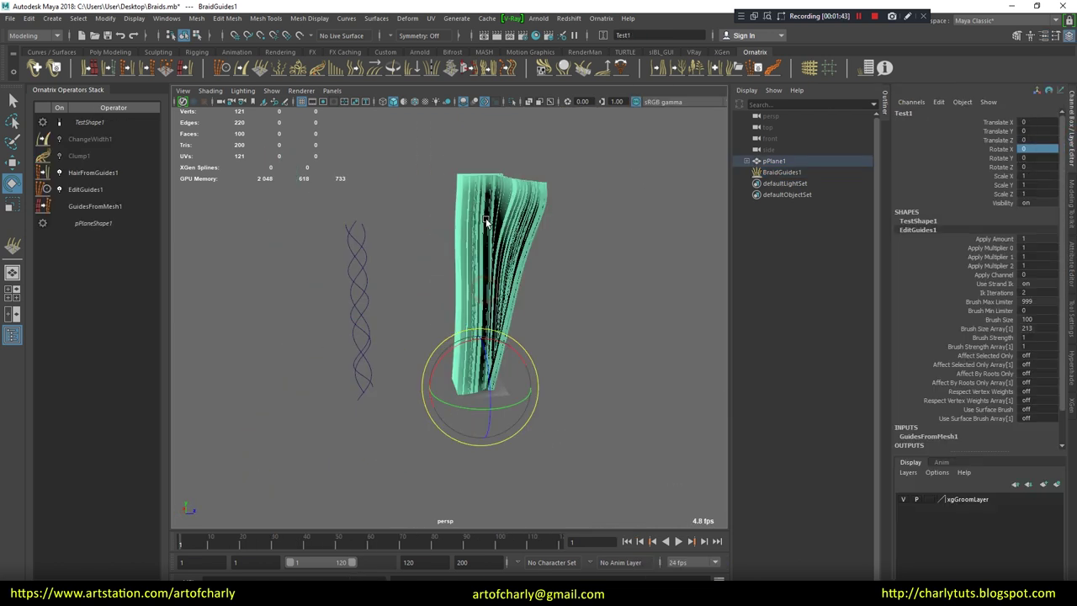
- Select Clump1 and scroll its full settings down to the Global Clump Patterns section
{"action": "left_click", "coordinate": [80, 156]}
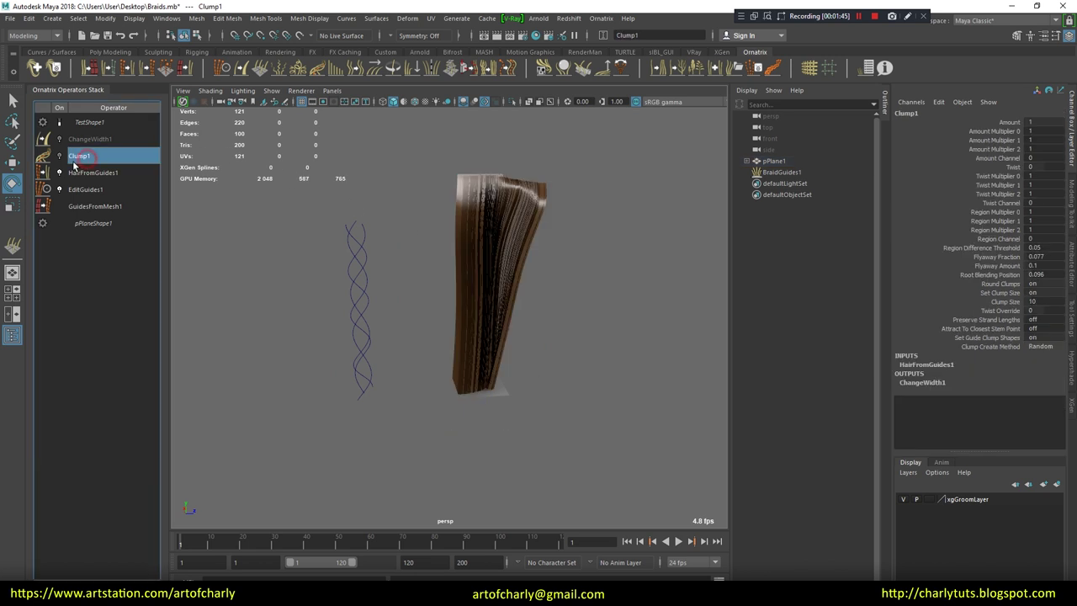
{"action": "key", "text": "ctrl+a"}
{"action": "scroll", "coordinate": [881, 386], "scroll_direction": "down", "scroll_amount": 2}
{"action": "scroll", "coordinate": [882, 386], "scroll_direction": "down", "scroll_amount": 3}
{"action": "scroll", "coordinate": [881, 386], "scroll_direction": "down", "scroll_amount": 3}
{"action": "scroll", "coordinate": [882, 387], "scroll_direction": "up", "scroll_amount": 2}
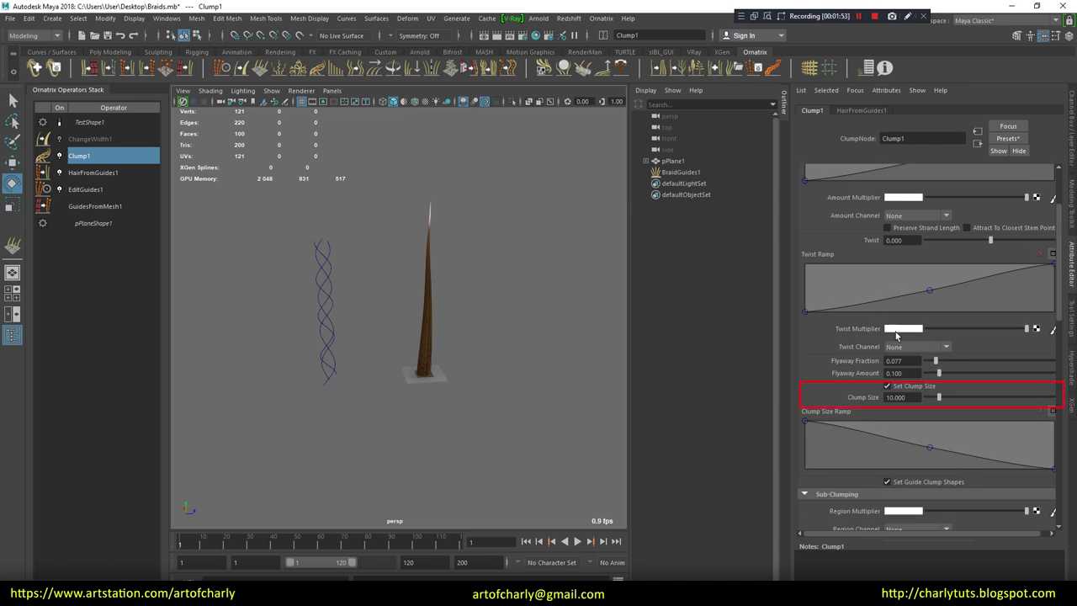
{"action": "scroll", "coordinate": [901, 395], "scroll_direction": "down", "scroll_amount": 4}
{"action": "scroll", "coordinate": [902, 395], "scroll_direction": "down", "scroll_amount": 4}
{"action": "scroll", "coordinate": [902, 395], "scroll_direction": "down", "scroll_amount": 4}
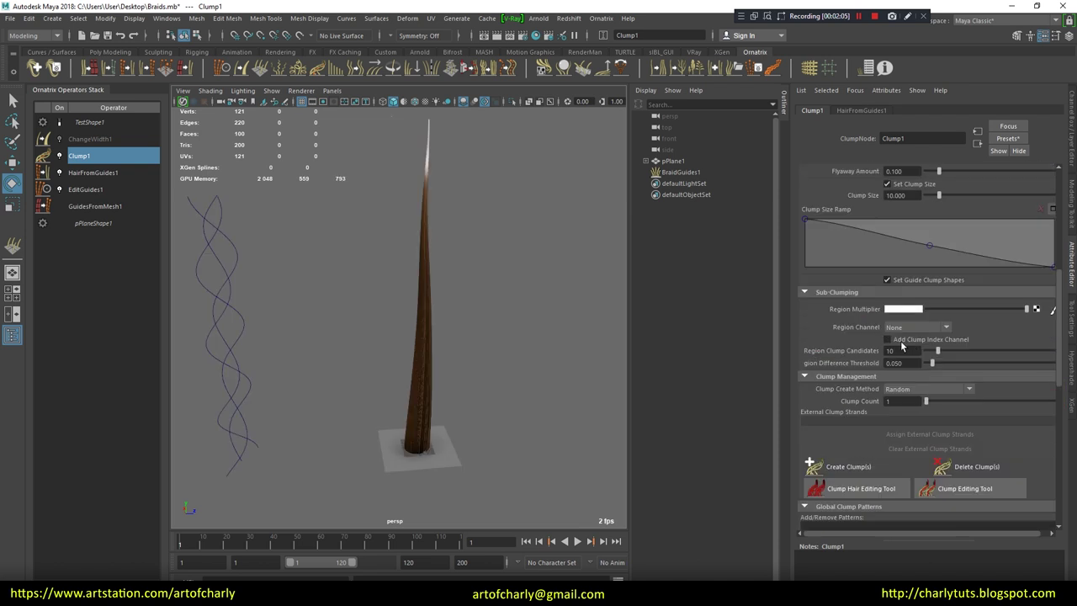
{"action": "scroll", "coordinate": [902, 345], "scroll_direction": "down", "scroll_amount": 2}
{"action": "scroll", "coordinate": [919, 241], "scroll_direction": "down", "scroll_amount": 3}
{"action": "scroll", "coordinate": [919, 241], "scroll_direction": "down", "scroll_amount": 7}
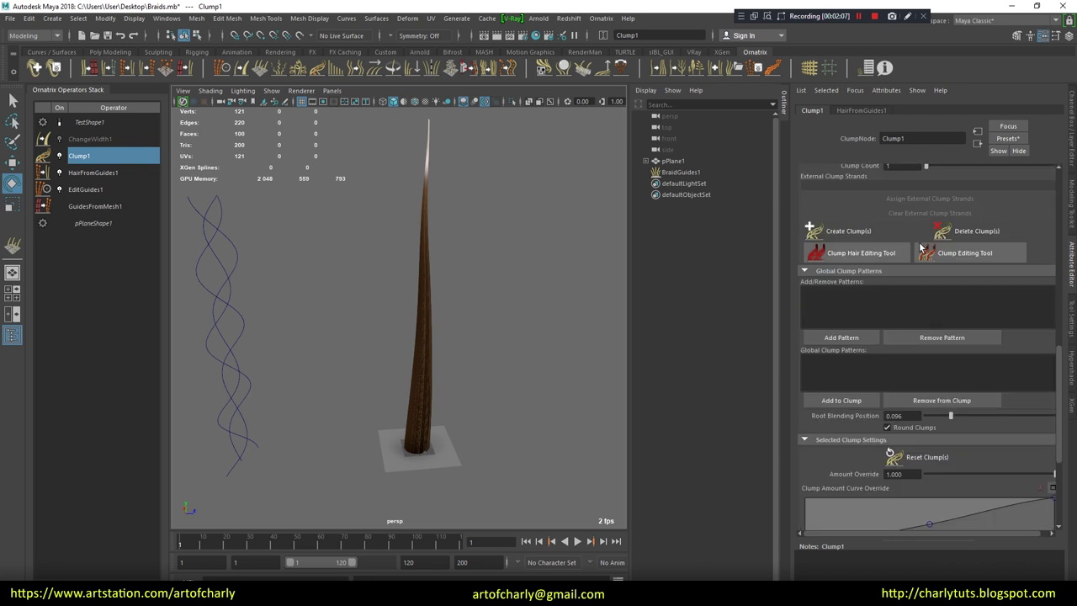
{"action": "scroll", "coordinate": [871, 330], "scroll_direction": "down", "scroll_amount": 3}
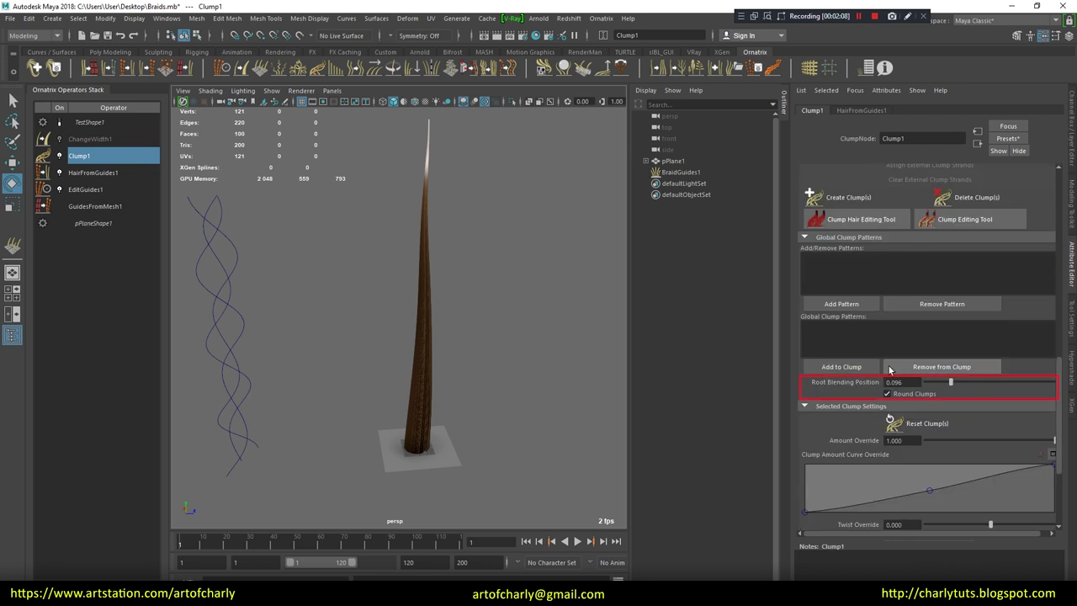
{"action": "middle_click_drag", "start_coordinate": [351, 264], "coordinate": [425, 255], "text": "alt"}
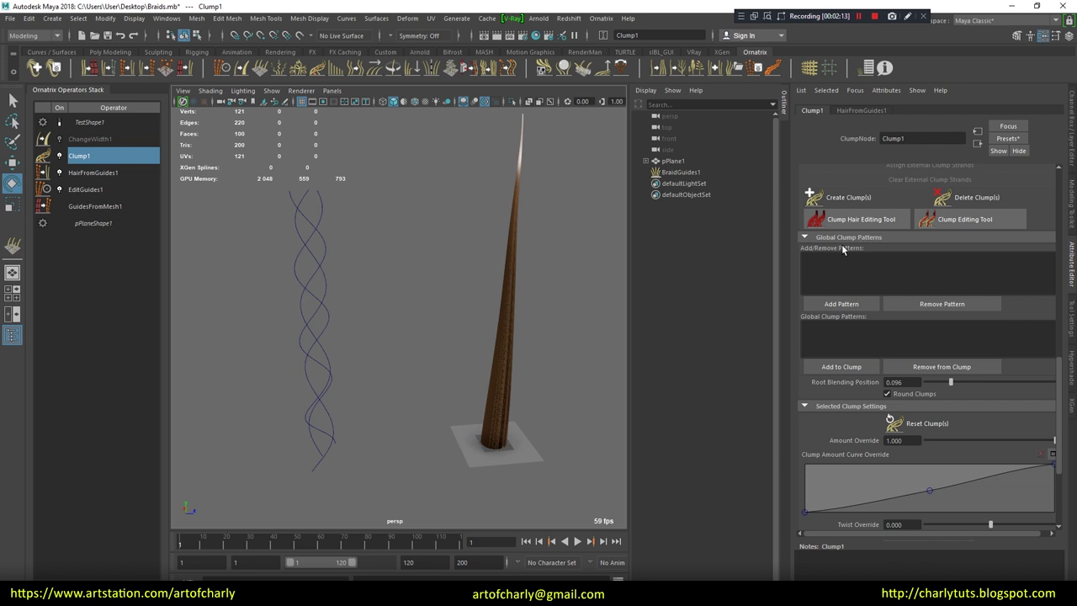
- Add the BraidGuides curves as a Clump1 clump pattern, twisting the hair into braids
{"action": "left_click", "coordinate": [841, 303]}
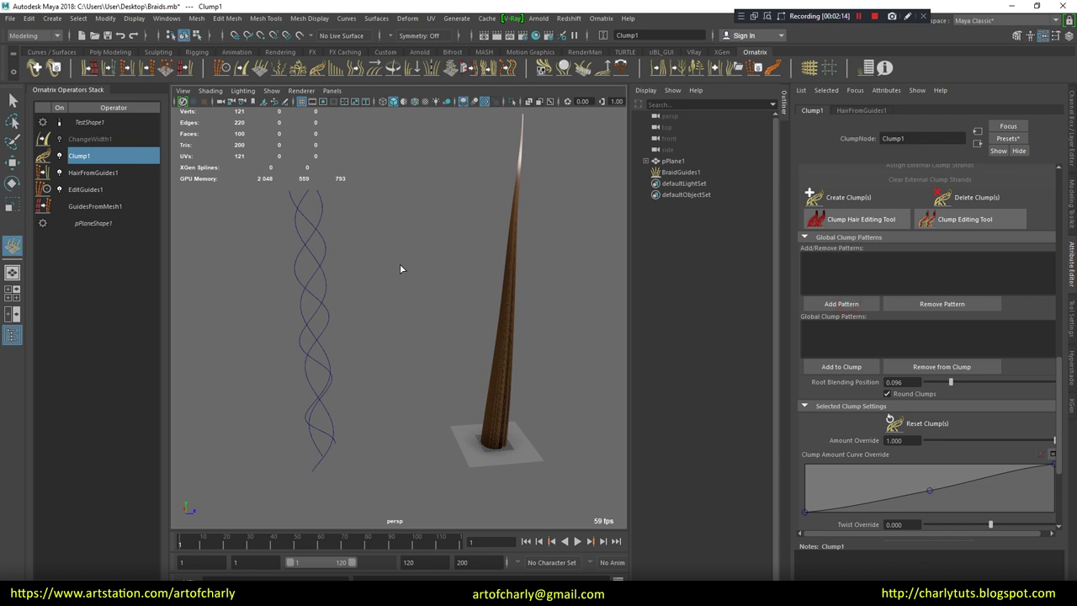
{"action": "left_click", "coordinate": [328, 289]}
{"action": "mouse_move", "coordinate": [476, 348]}
{"action": "left_mouse_down", "text": "alt"}
{"action": "mouse_move", "coordinate": [441, 290]}
{"action": "mouse_move", "coordinate": [510, 309]}
{"action": "left_mouse_up", "text": "alt"}
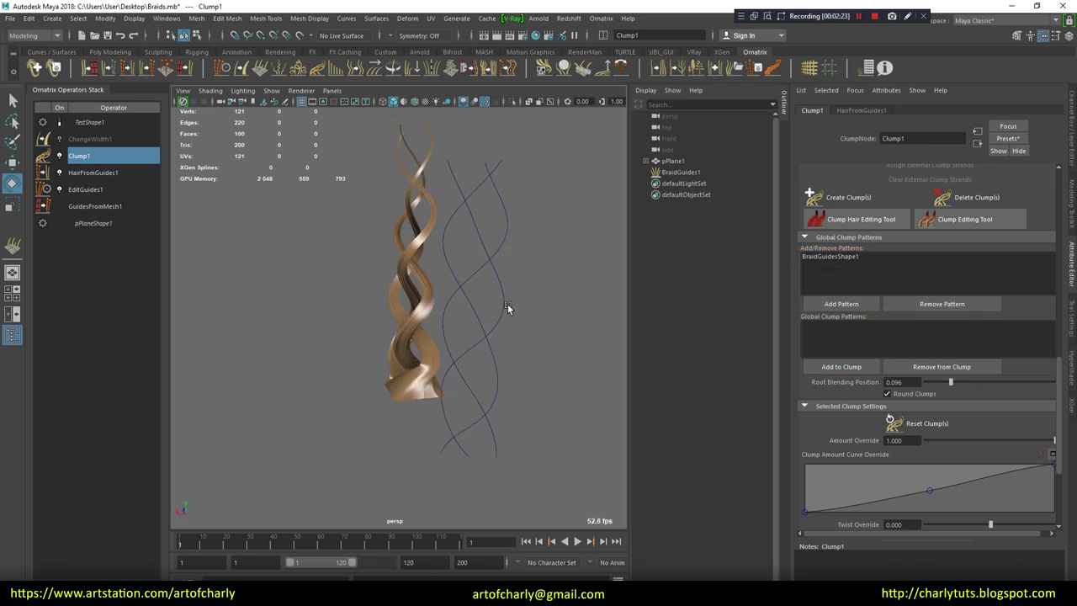
{"action": "mouse_move", "coordinate": [548, 283]}
{"action": "left_mouse_down", "text": "alt"}
{"action": "mouse_move", "coordinate": [409, 305]}
{"action": "mouse_move", "coordinate": [316, 344]}
{"action": "left_mouse_up", "text": "alt"}
- Select the braided hair object and lower its Root Blending Position
{"action": "left_click", "coordinate": [335, 337]}
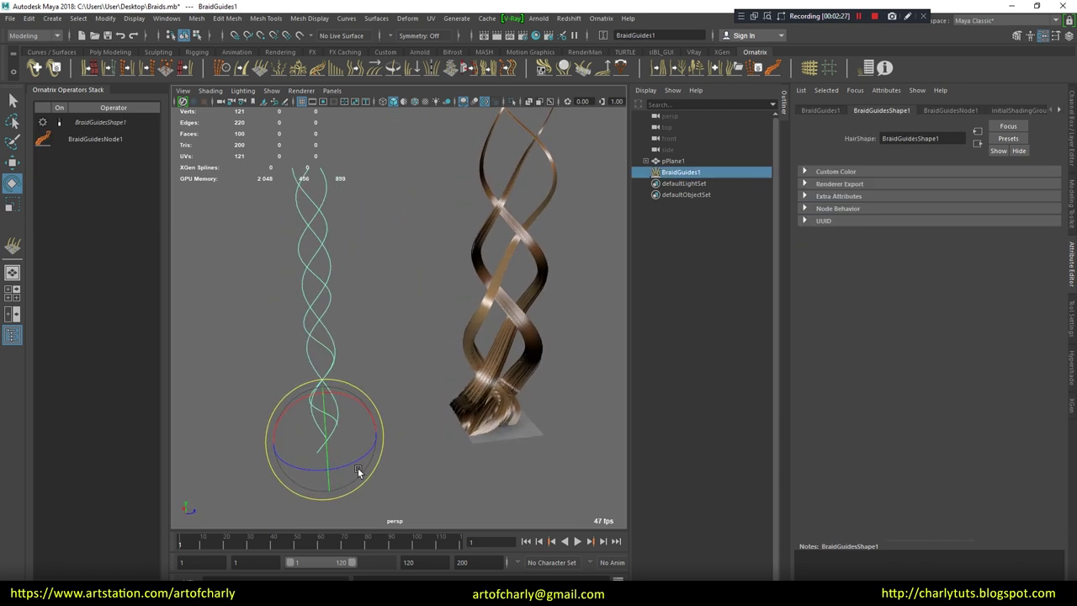
{"action": "key", "text": "q"}
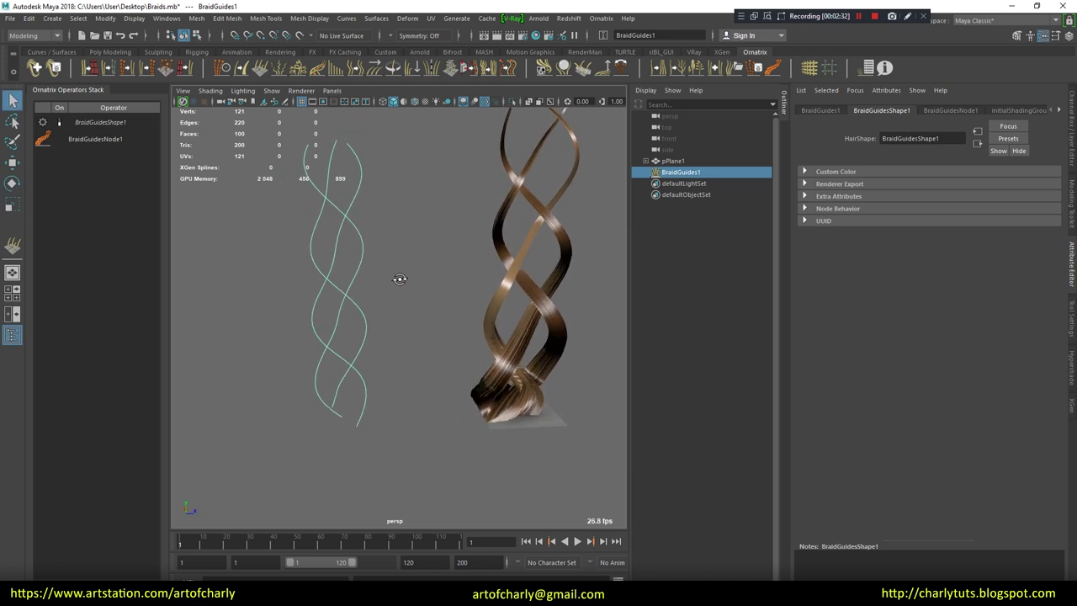
{"action": "left_click", "coordinate": [354, 314]}
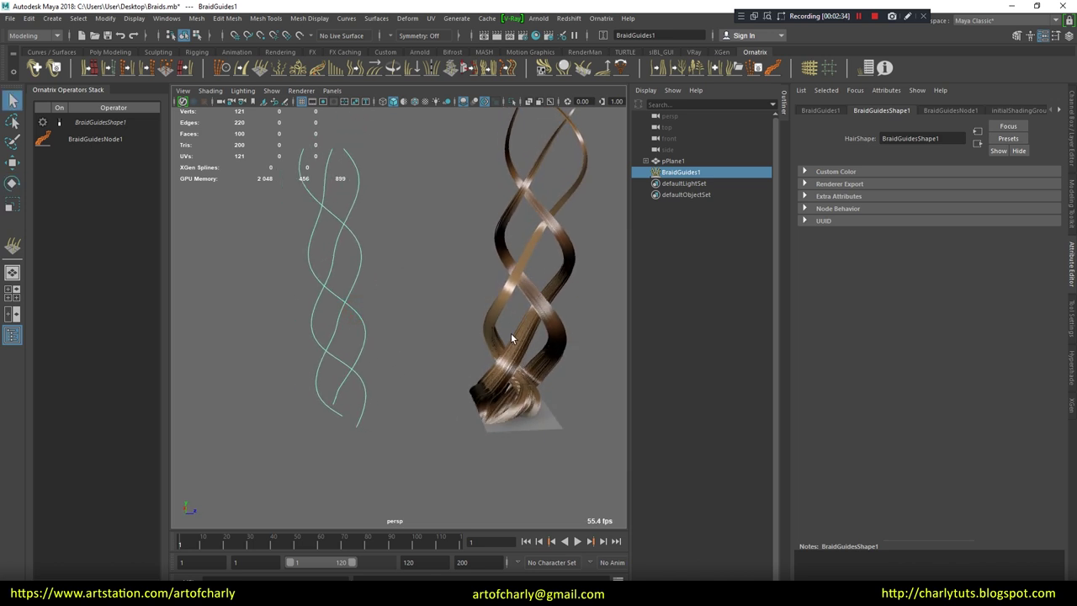
{"action": "key", "text": "r"}
{"action": "left_click", "coordinate": [421, 326]}
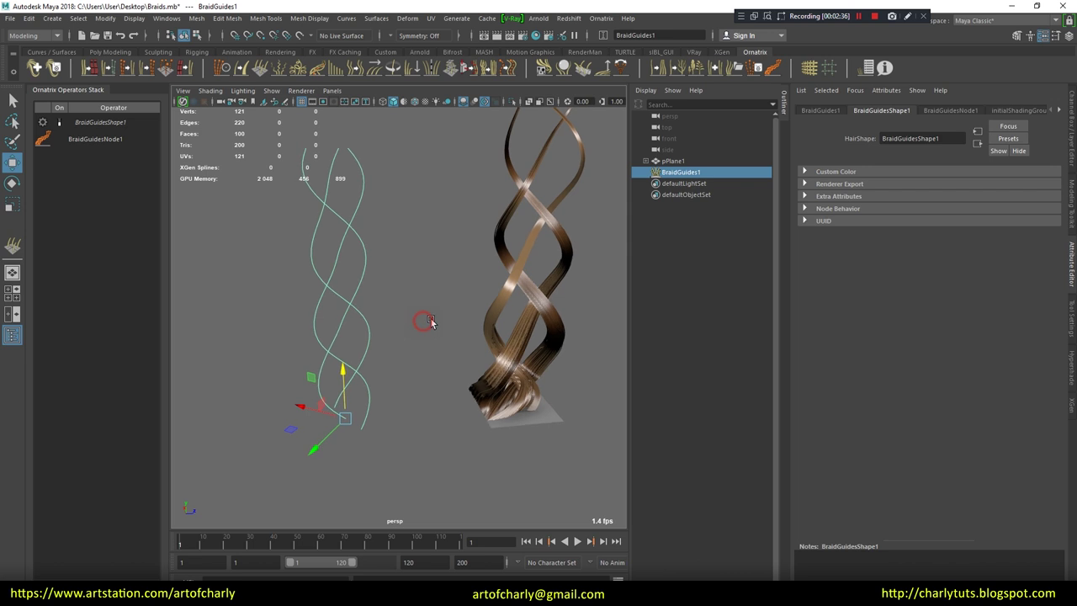
{"action": "left_click", "coordinate": [508, 229]}
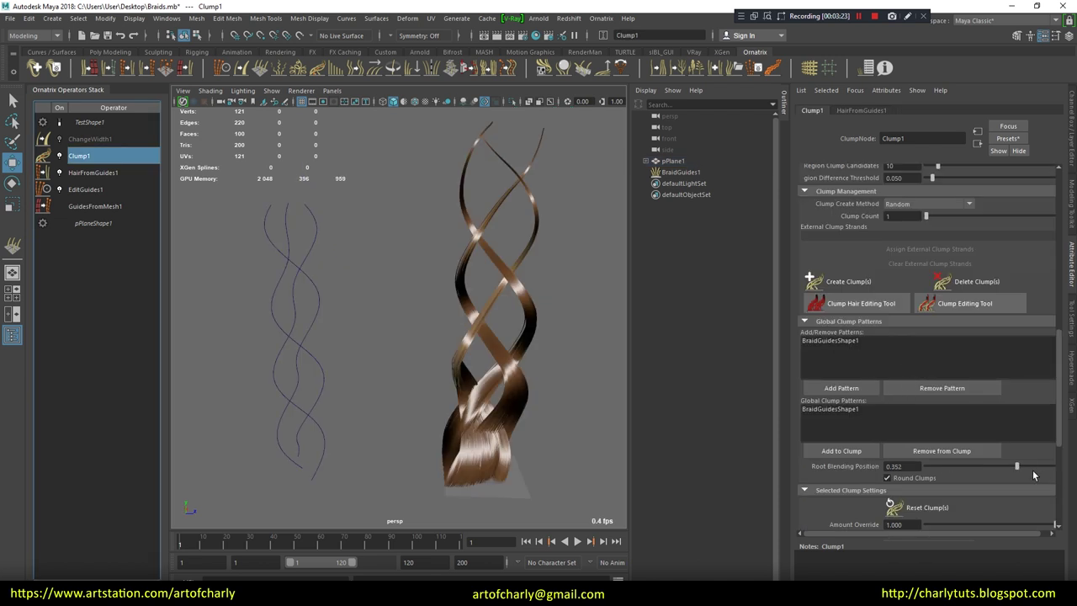
{"action": "left_click_drag", "start_coordinate": [1001, 471], "coordinate": [955, 469]}
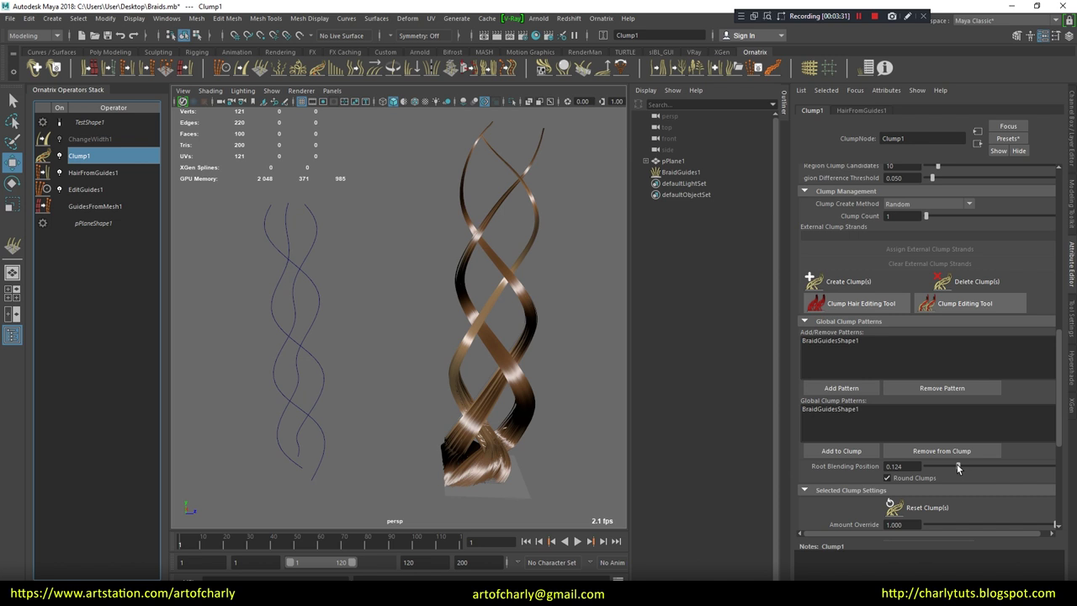
{"action": "left_click_drag", "start_coordinate": [958, 468], "coordinate": [956, 468]}
- Enable ChangeWidth1 and reshape its Width Ramp to thin the roots into a plateau
{"action": "left_click", "coordinate": [59, 139]}
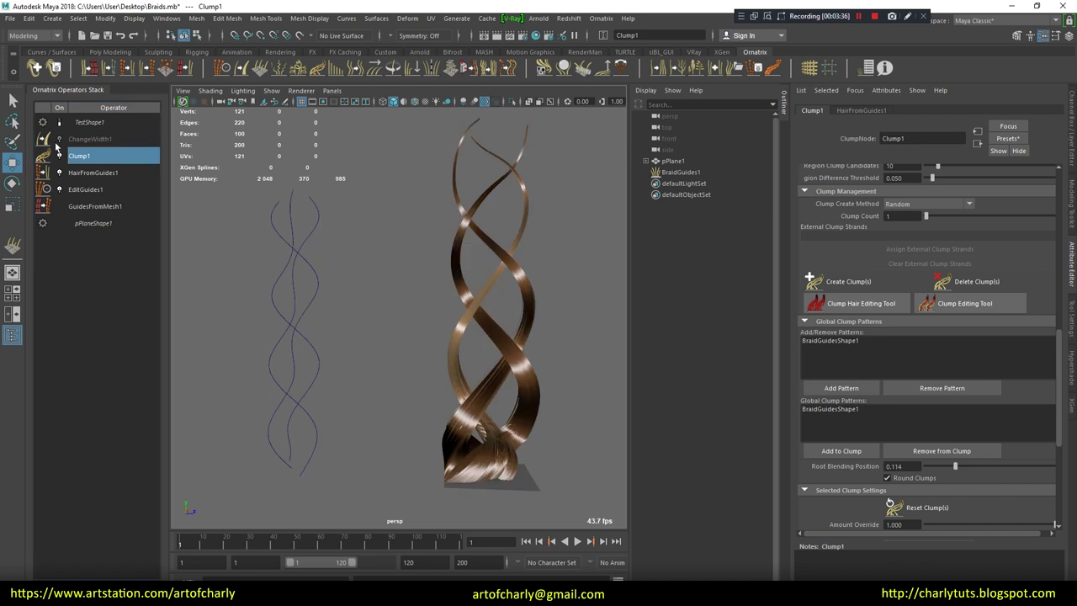
{"action": "left_click", "coordinate": [90, 139]}
{"action": "left_click_drag", "start_coordinate": [805, 254], "coordinate": [782, 308]}
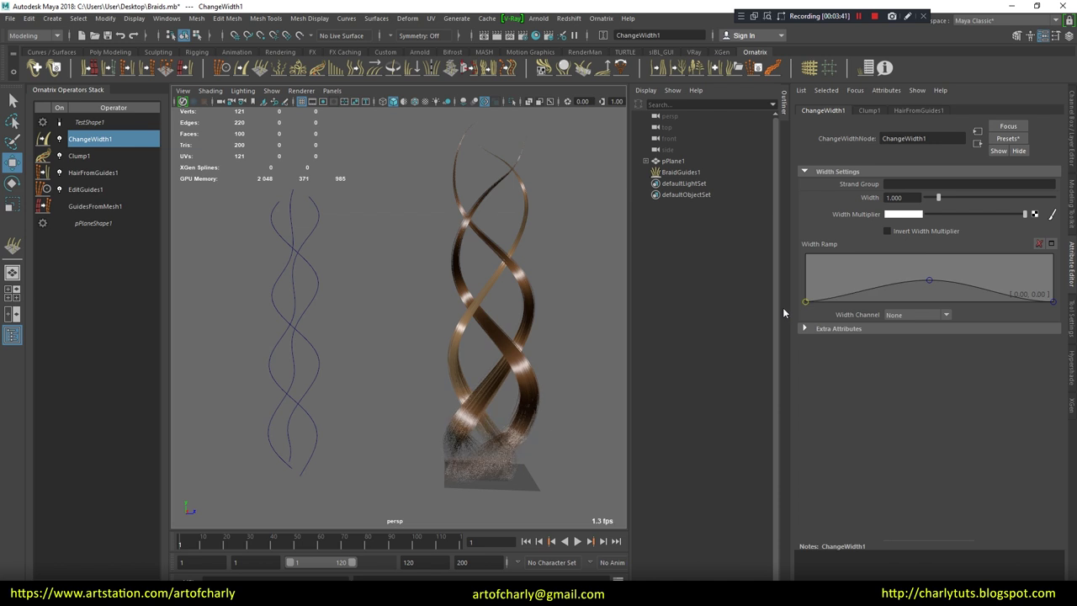
{"action": "left_click_drag", "start_coordinate": [783, 313], "coordinate": [846, 253]}
{"action": "left_click_drag", "start_coordinate": [929, 279], "coordinate": [991, 253]}
{"action": "left_click_drag", "start_coordinate": [537, 303], "coordinate": [533, 319], "text": "alt"}
- Raise Clump1's Clump Size Ramp toward the tip and set Clump Size to 12.227
{"action": "left_click", "coordinate": [95, 155]}
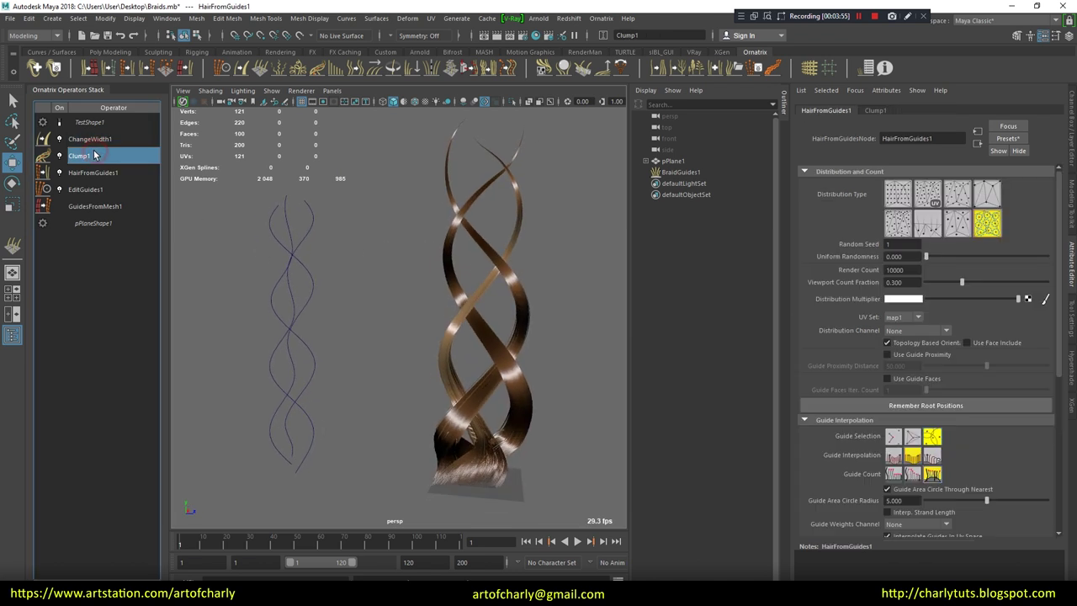
{"action": "scroll", "coordinate": [898, 311], "scroll_direction": "down", "scroll_amount": 5}
{"action": "scroll", "coordinate": [898, 311], "scroll_direction": "up", "scroll_amount": 1}
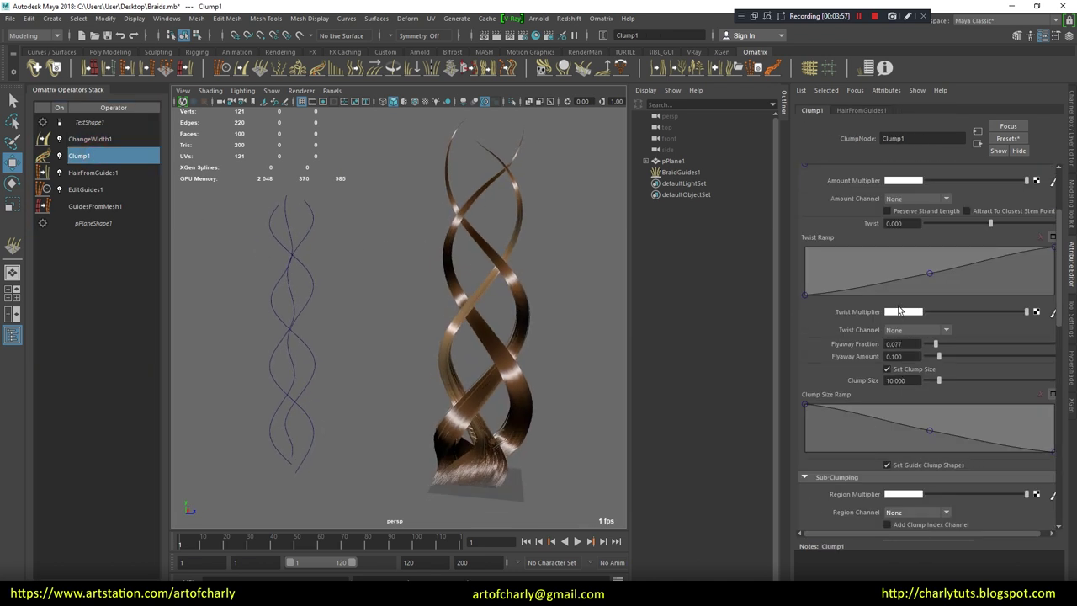
{"action": "left_click_drag", "start_coordinate": [936, 434], "coordinate": [996, 404]}
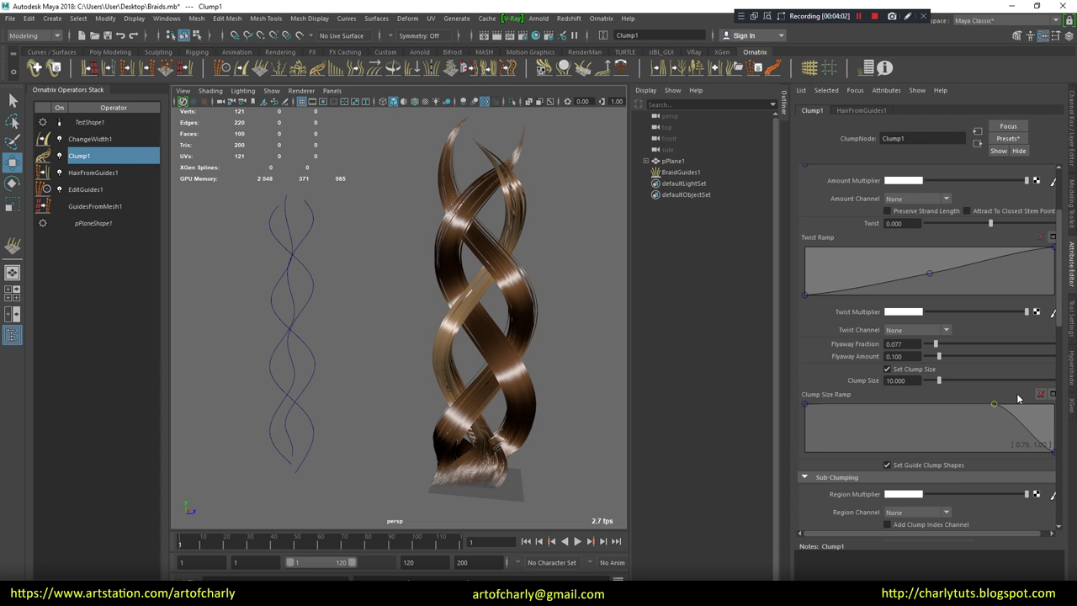
{"action": "mouse_move", "coordinate": [939, 381]}
{"action": "left_mouse_down"}
{"action": "mouse_move", "coordinate": [957, 381]}
{"action": "mouse_move", "coordinate": [941, 384]}
{"action": "left_mouse_up"}
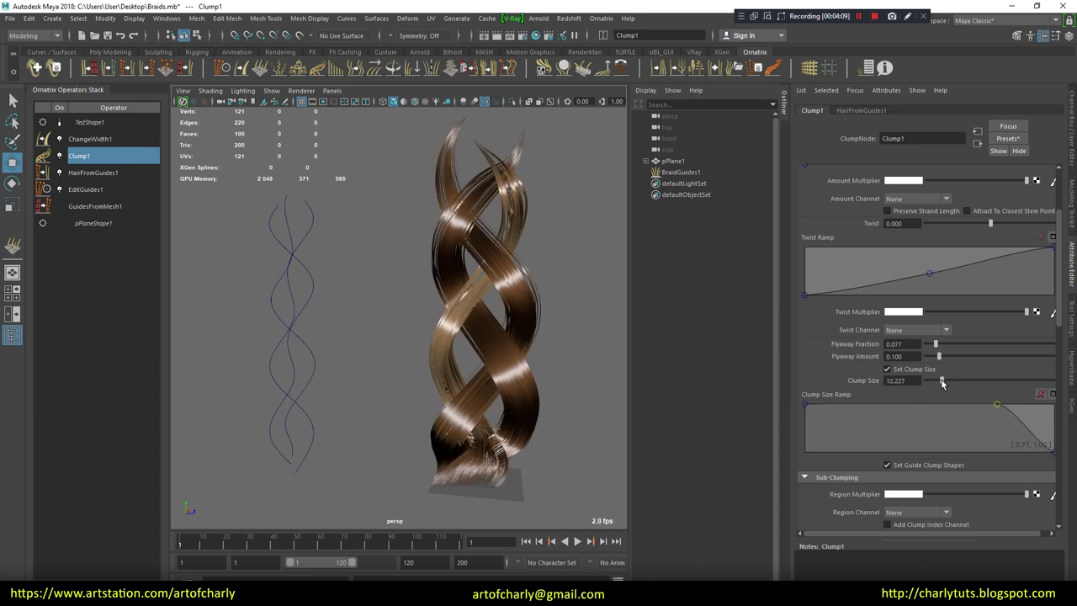
{"action": "mouse_move", "coordinate": [420, 328]}
{"action": "left_mouse_down", "text": "alt"}
{"action": "mouse_move", "coordinate": [439, 347]}
{"action": "mouse_move", "coordinate": [309, 319]}
{"action": "left_mouse_up", "text": "alt"}
{"action": "left_click", "coordinate": [321, 305]}
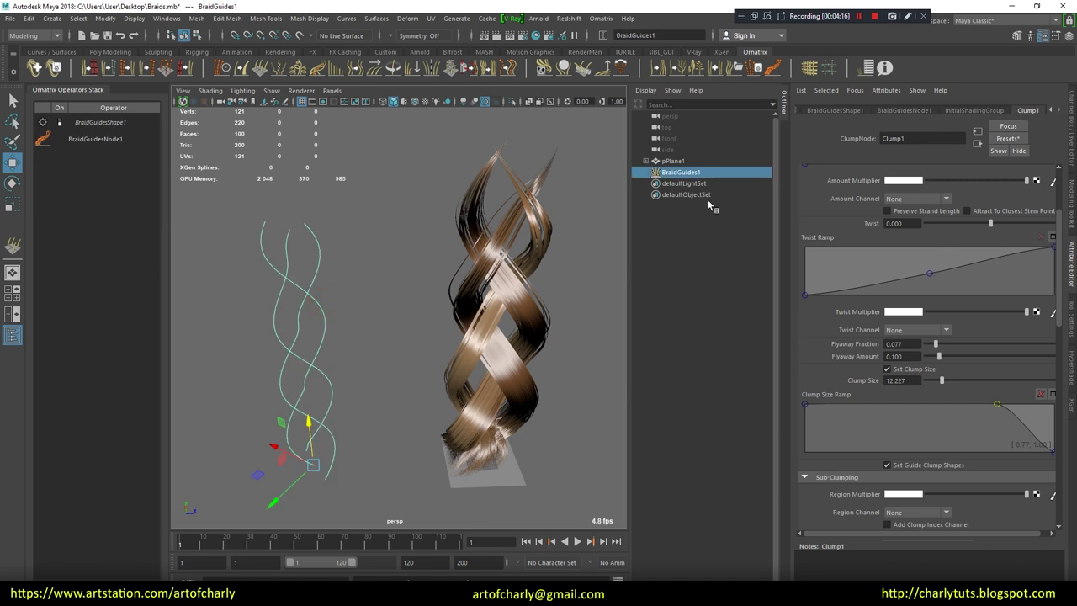
- Give BraidGuidesNode1 65 points, length 12.389 and frequency 1.019
{"action": "left_click", "coordinate": [949, 111]}
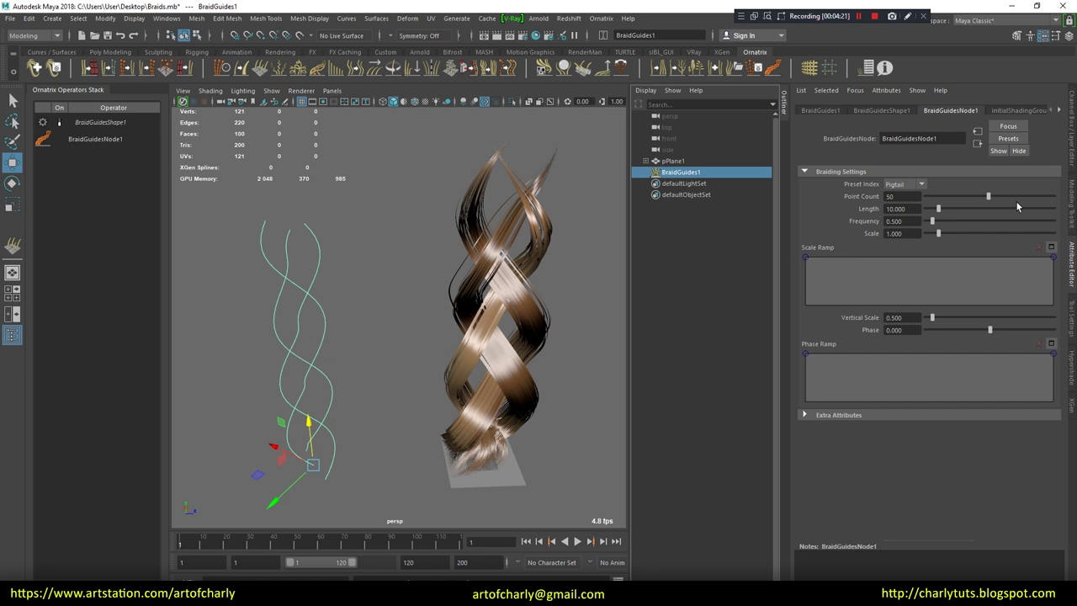
{"action": "left_click_drag", "start_coordinate": [988, 196], "coordinate": [1035, 199]}
{"action": "mouse_move", "coordinate": [926, 199]}
{"action": "left_mouse_down"}
{"action": "mouse_move", "coordinate": [1001, 196]}
{"action": "mouse_move", "coordinate": [938, 208]}
{"action": "left_mouse_up"}
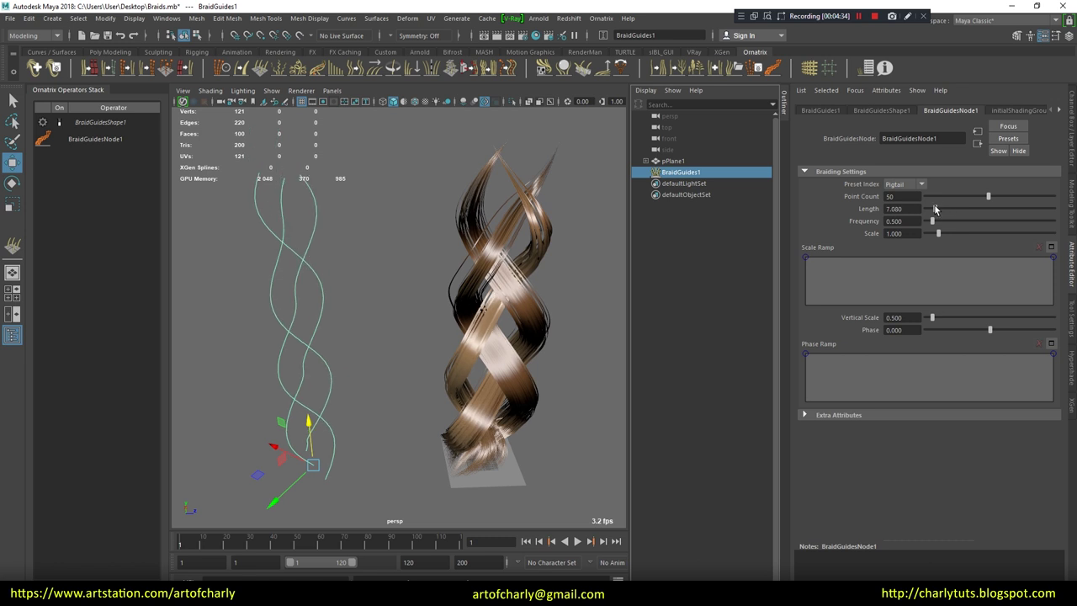
{"action": "left_click_drag", "start_coordinate": [941, 211], "coordinate": [943, 209]}
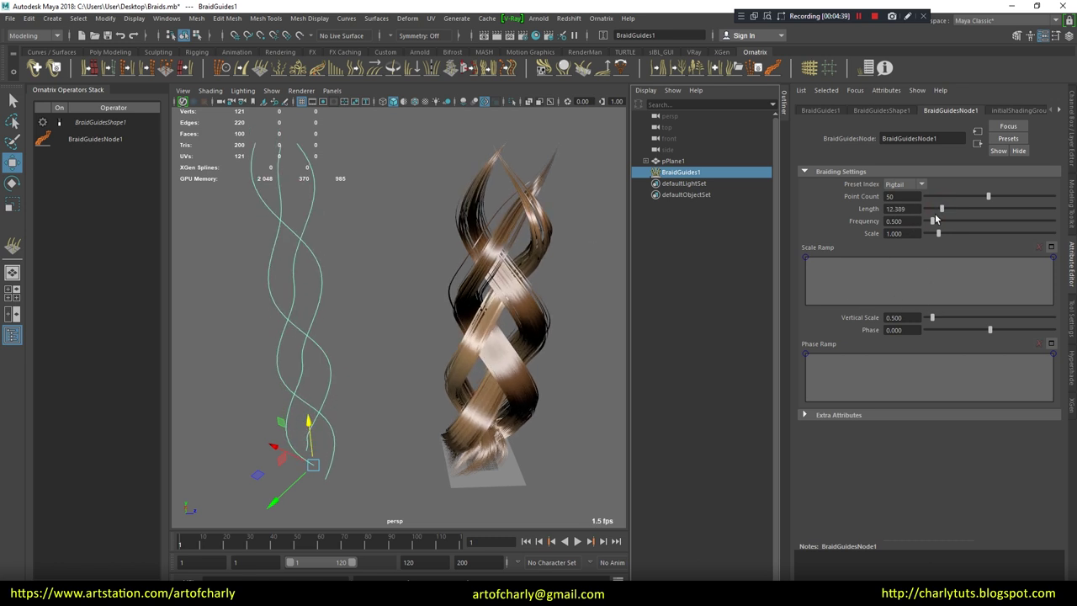
{"action": "left_click_drag", "start_coordinate": [938, 225], "coordinate": [940, 226]}
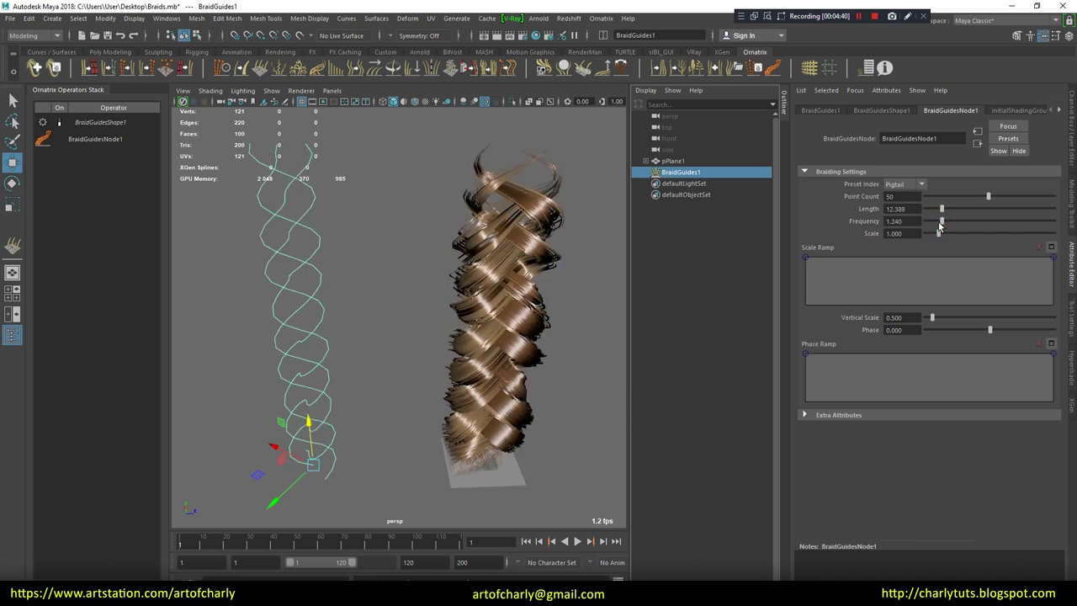
{"action": "left_click_drag", "start_coordinate": [544, 326], "coordinate": [587, 276], "text": "alt"}
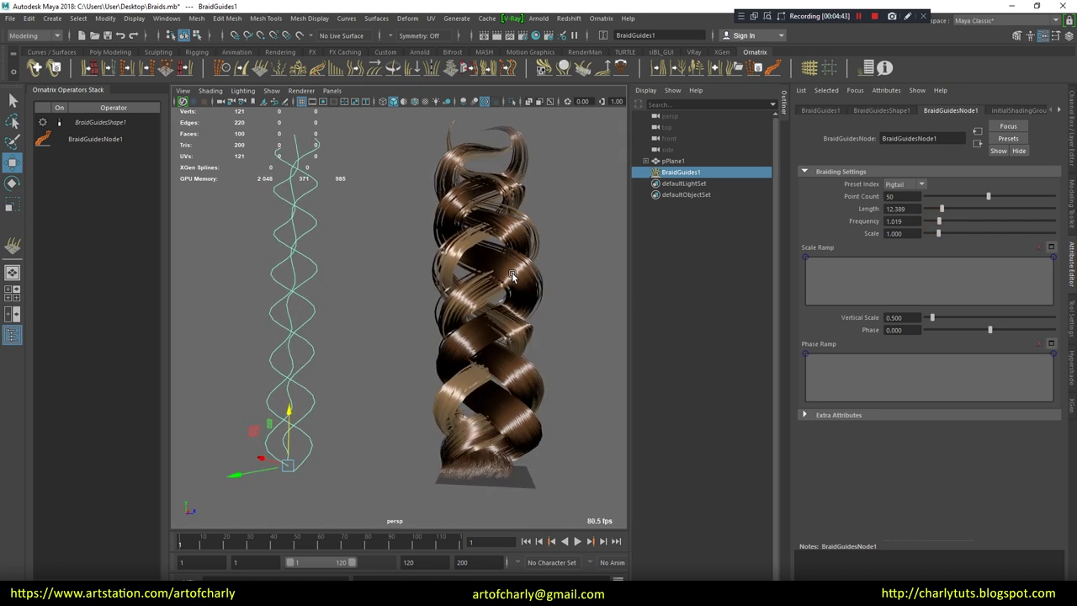
{"action": "left_click_drag", "start_coordinate": [987, 202], "coordinate": [1008, 197]}
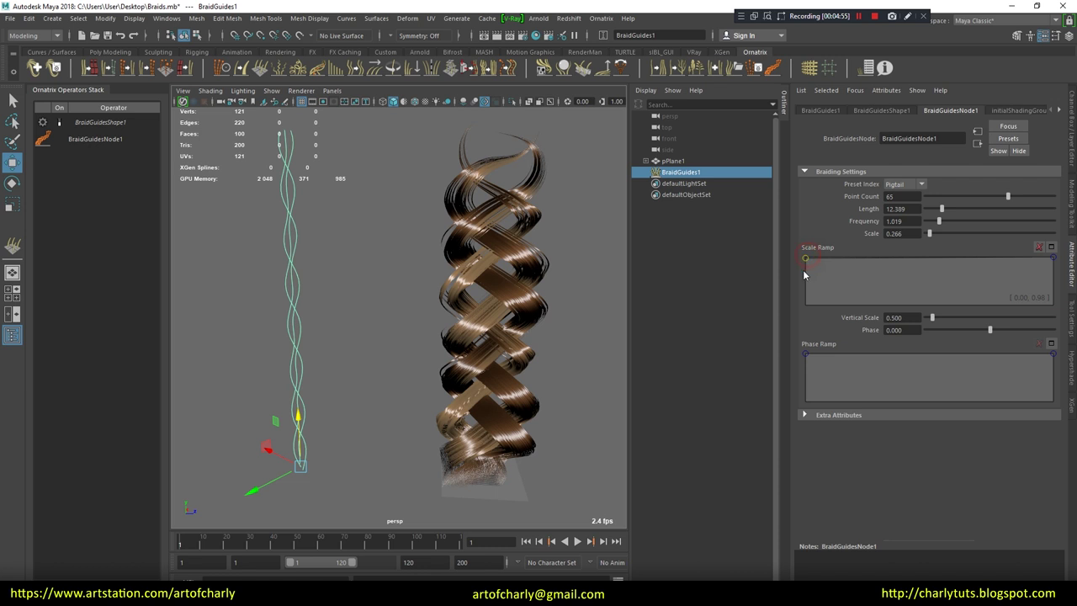
- Set braid scale 0.266 tapering to the tip, vertical scale 0.311, phase 0.133, then choose Curl
{"action": "left_click_drag", "start_coordinate": [805, 256], "coordinate": [799, 286]}
{"action": "mouse_move", "coordinate": [1051, 258]}
{"action": "left_mouse_down"}
{"action": "mouse_move", "coordinate": [1057, 308]}
{"action": "mouse_move", "coordinate": [1054, 289]}
{"action": "left_mouse_up"}
{"action": "mouse_move", "coordinate": [932, 318]}
{"action": "left_mouse_down"}
{"action": "mouse_move", "coordinate": [980, 337]}
{"action": "mouse_move", "coordinate": [998, 329]}
{"action": "left_mouse_up"}
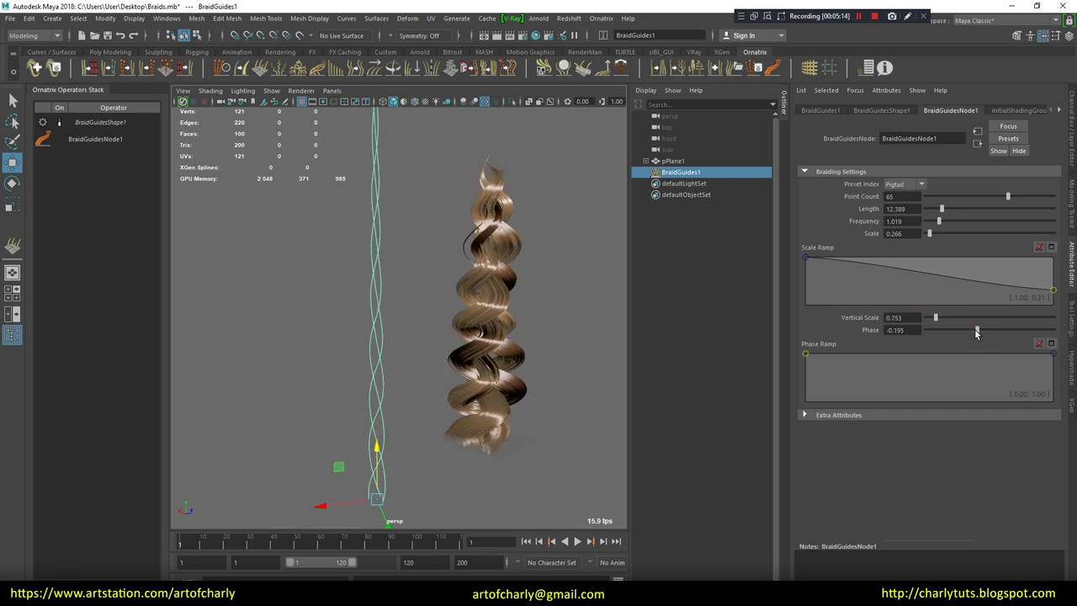
{"action": "left_click_drag", "start_coordinate": [935, 318], "coordinate": [930, 318]}
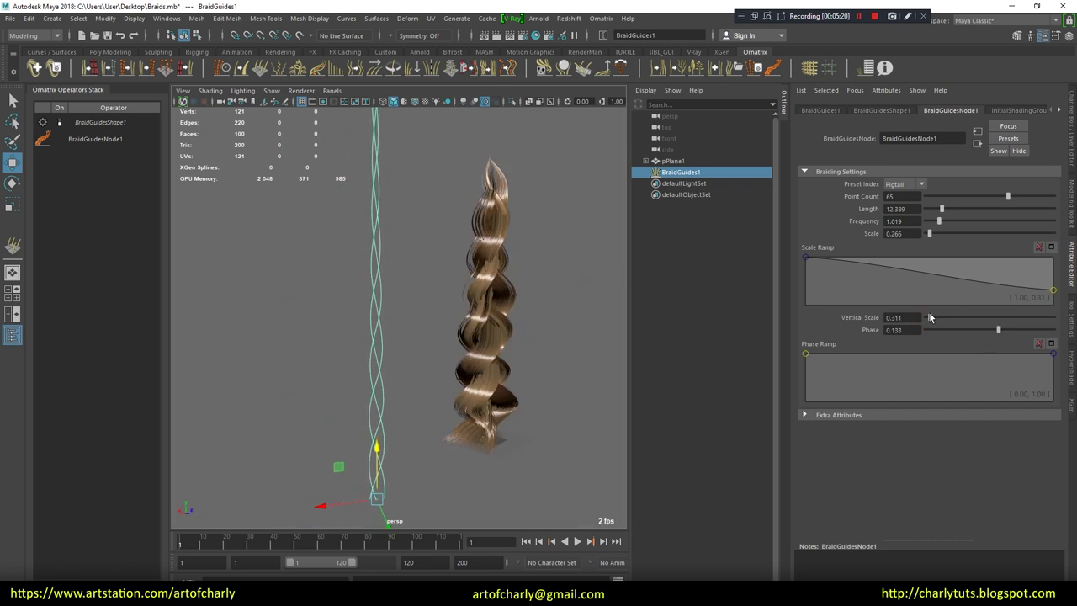
{"action": "left_click_drag", "start_coordinate": [471, 295], "coordinate": [383, 298], "text": "alt"}
{"action": "left_click", "coordinate": [909, 185]}
{"action": "left_click", "coordinate": [899, 203]}
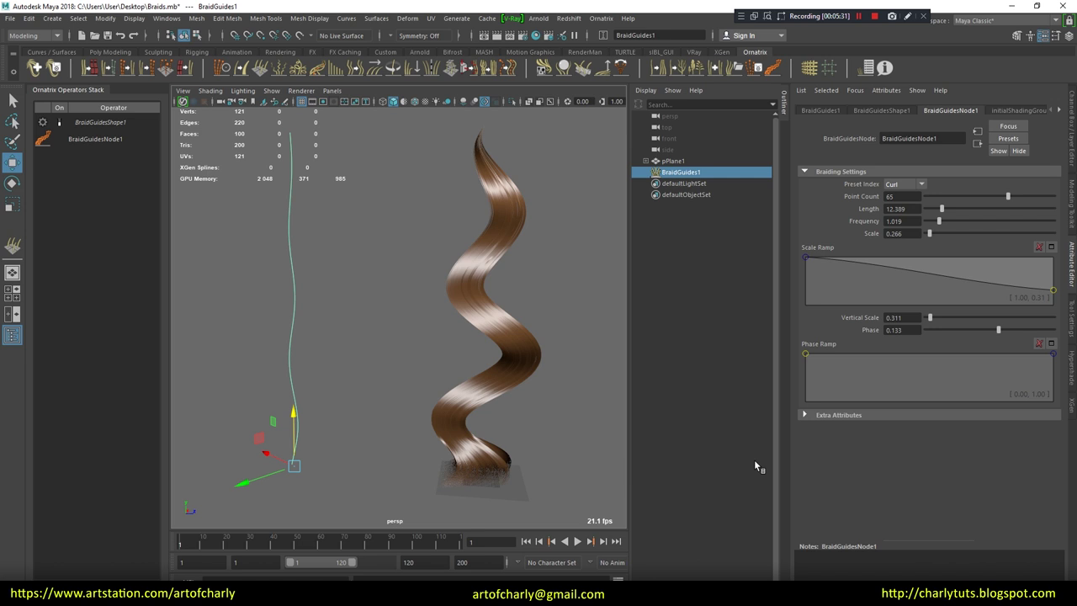
- Step the braid preset through Pigtail, Swirl and 5-stem, raising the frequency for tighter twists
{"action": "left_click", "coordinate": [924, 184]}
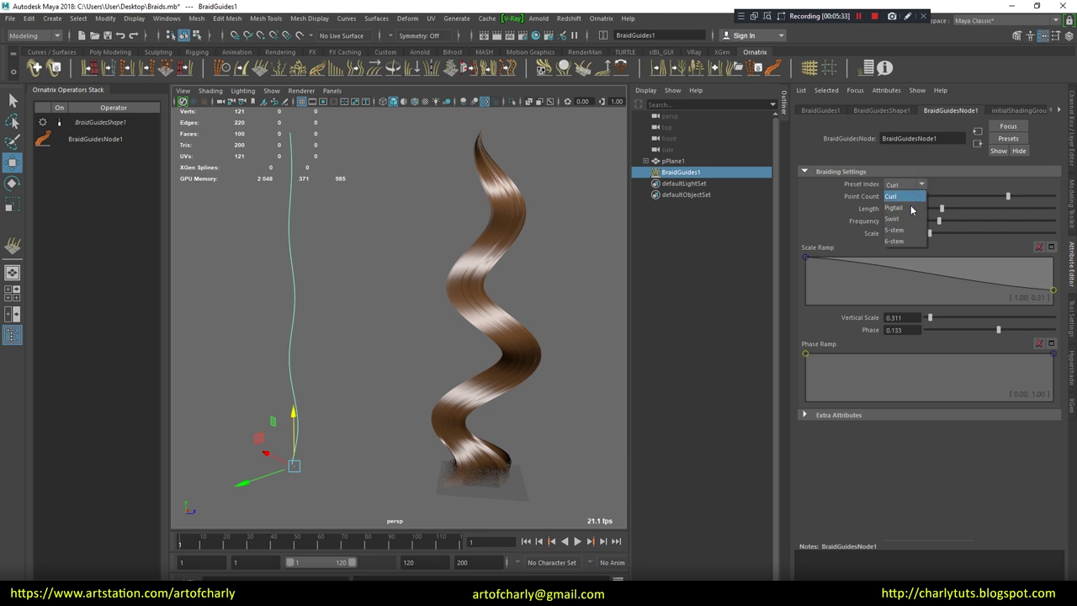
{"action": "left_click", "coordinate": [911, 208]}
{"action": "left_click", "coordinate": [924, 185]}
{"action": "left_click", "coordinate": [911, 223]}
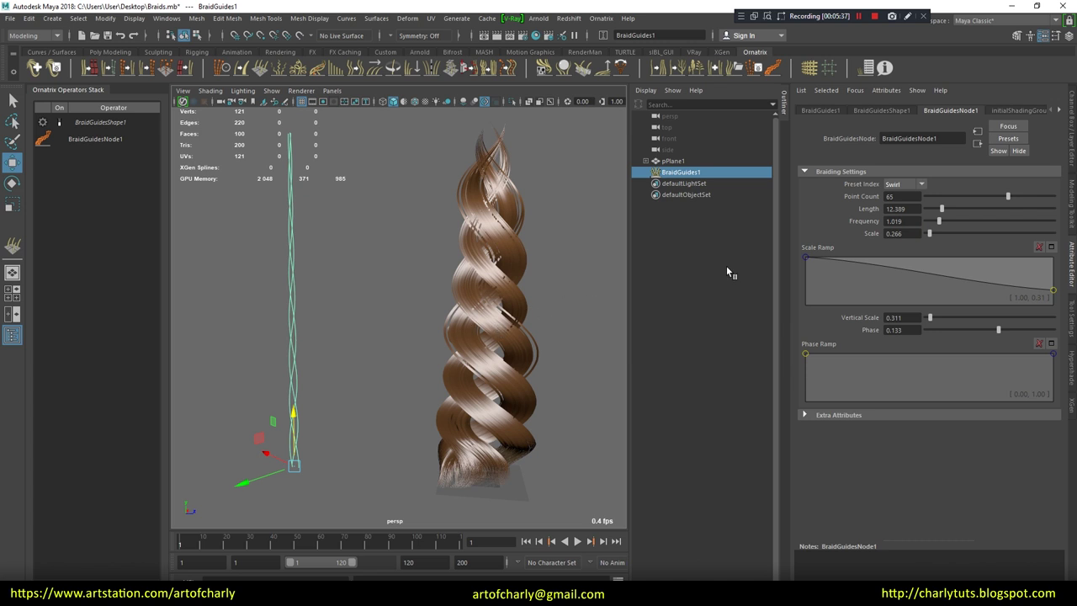
{"action": "left_click", "coordinate": [923, 185]}
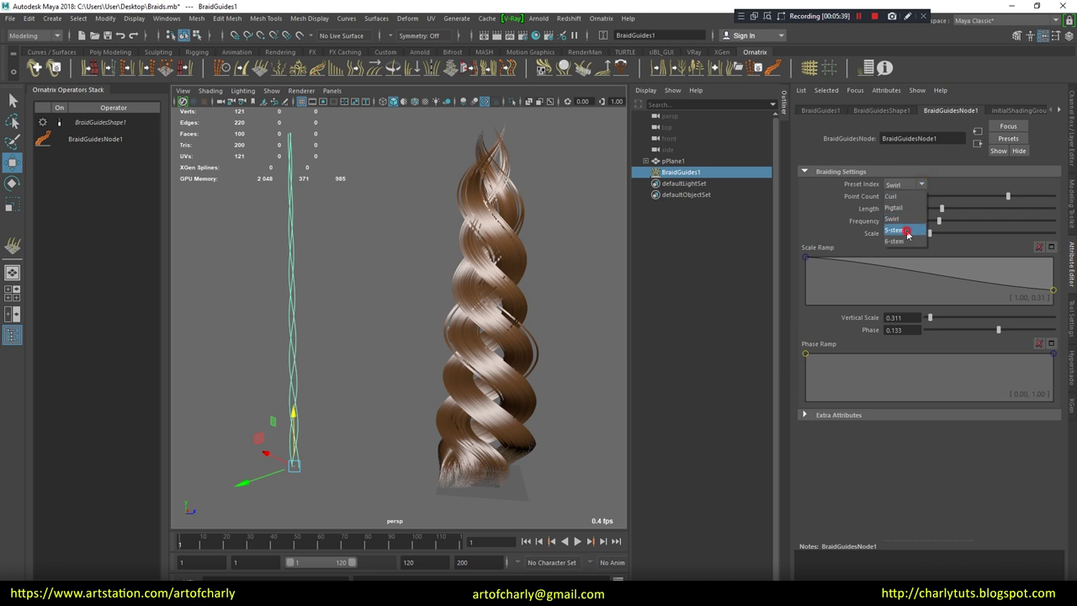
{"action": "left_click", "coordinate": [909, 235]}
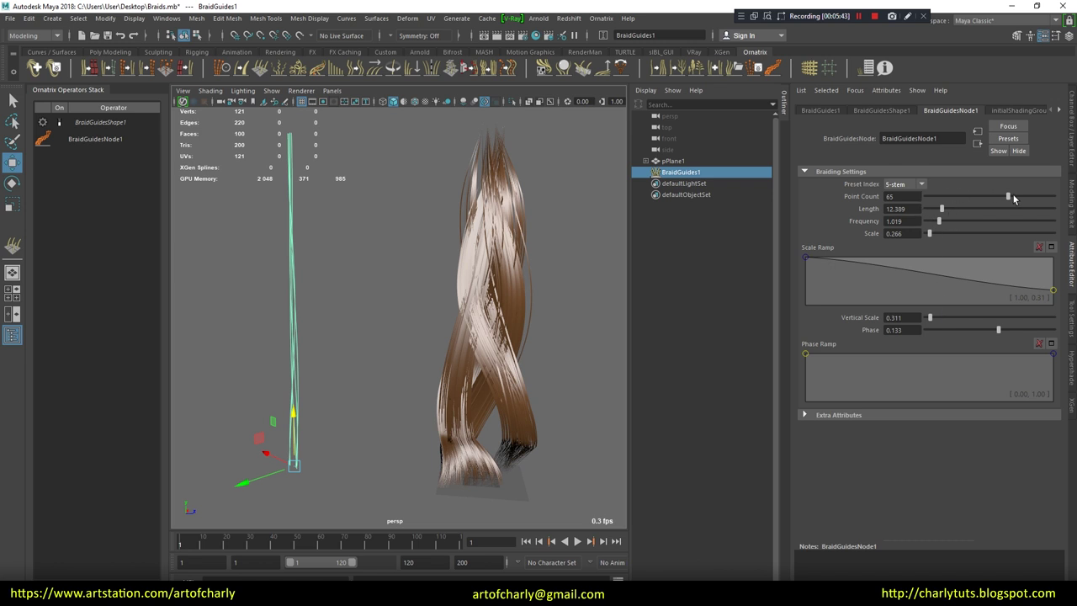
{"action": "left_click_drag", "start_coordinate": [937, 220], "coordinate": [985, 220]}
{"action": "mouse_move", "coordinate": [328, 331]}
{"action": "left_mouse_down", "text": "alt"}
{"action": "mouse_move", "coordinate": [337, 353]}
{"action": "mouse_move", "coordinate": [305, 355]}
{"action": "mouse_move", "coordinate": [331, 339]}
{"action": "left_mouse_up", "text": "alt"}
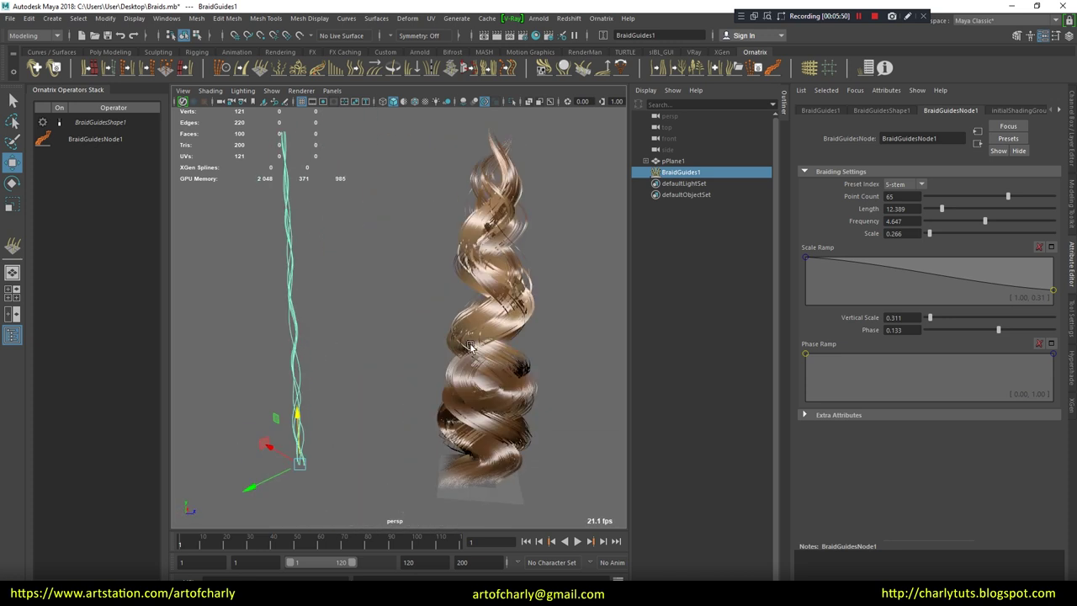
- Switch to the 6-stem preset with length 19.027 and frequency 1.196
{"action": "left_click", "coordinate": [915, 185]}
{"action": "left_click", "coordinate": [909, 238]}
{"action": "left_click_drag", "start_coordinate": [578, 263], "coordinate": [552, 277], "text": "alt"}
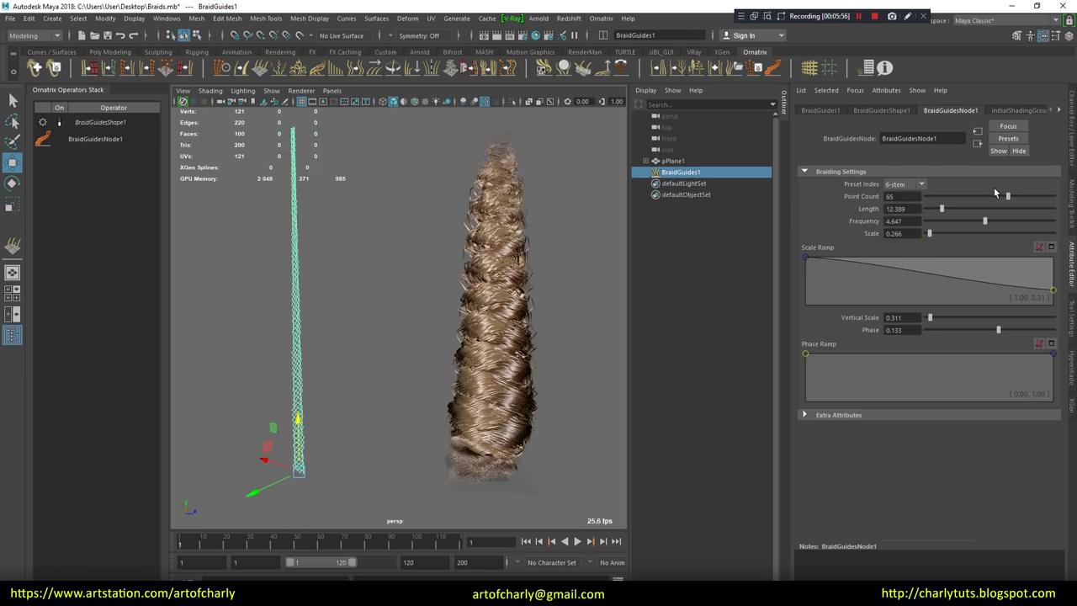
{"action": "left_click_drag", "start_coordinate": [964, 215], "coordinate": [950, 215]}
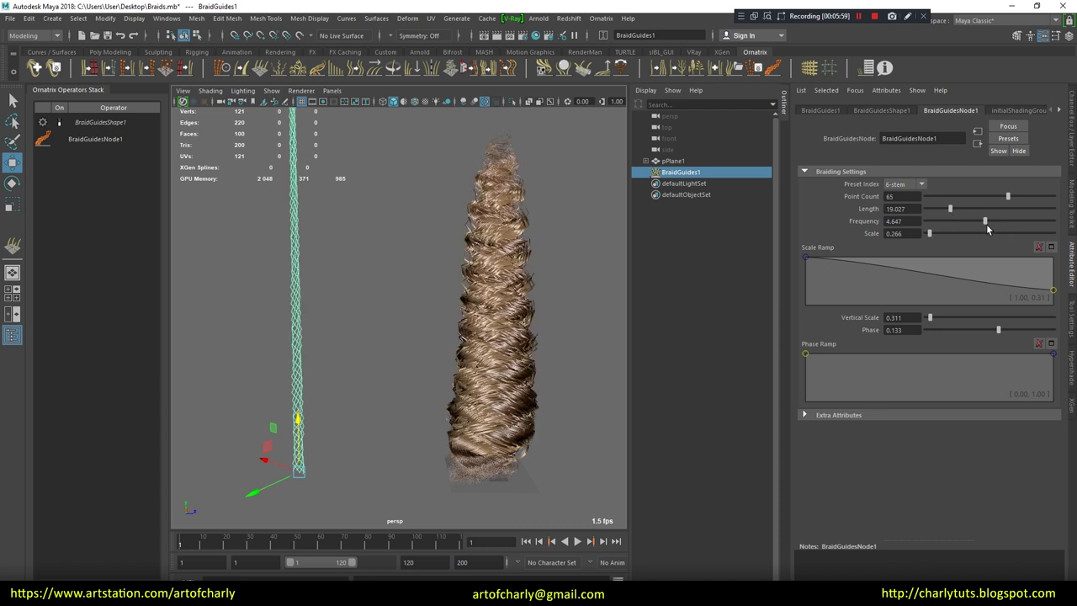
{"action": "left_click_drag", "start_coordinate": [986, 222], "coordinate": [929, 221]}
{"action": "left_click", "coordinate": [940, 223]}
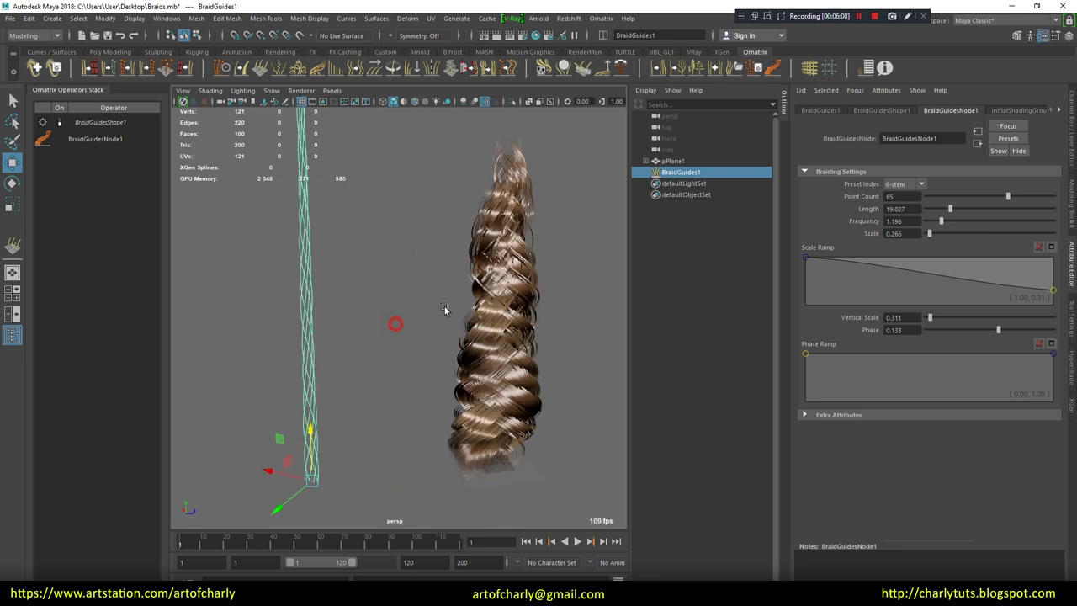
{"action": "mouse_move", "coordinate": [444, 310]}
{"action": "left_mouse_down", "text": "alt"}
{"action": "mouse_move", "coordinate": [409, 306]}
{"action": "mouse_move", "coordinate": [417, 299]}
{"action": "mouse_move", "coordinate": [403, 327]}
{"action": "left_mouse_up", "text": "alt"}
{"action": "key", "text": "q"}
{"action": "left_click_drag", "start_coordinate": [392, 250], "coordinate": [414, 242], "text": "alt"}
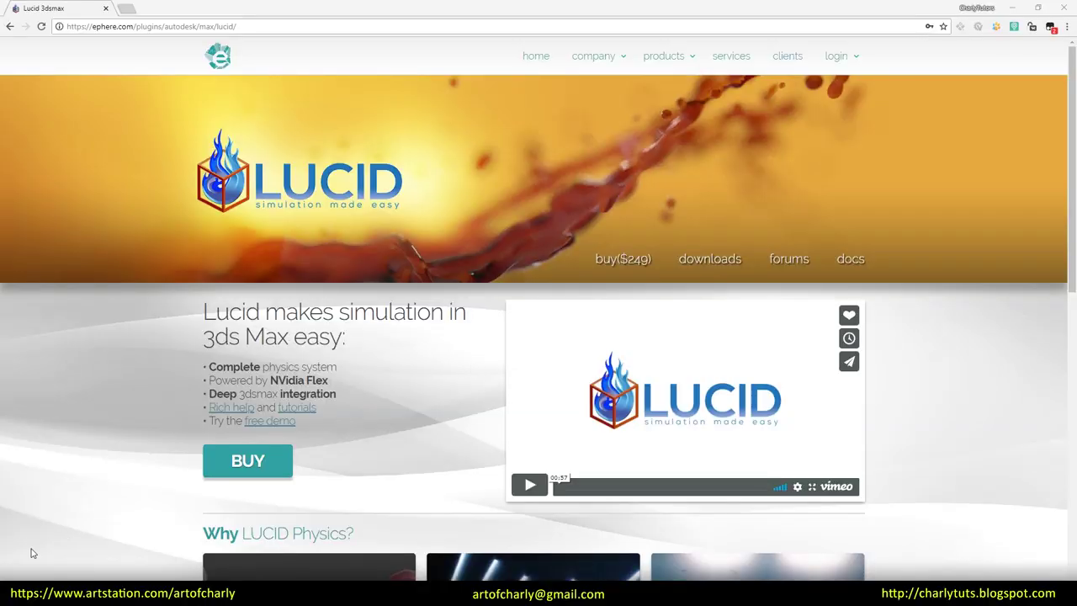
- Scroll the Lucid page down to the Why LUCID Physics tiles and back up
{"action": "scroll", "coordinate": [76, 371], "scroll_direction": "down", "scroll_amount": 3}
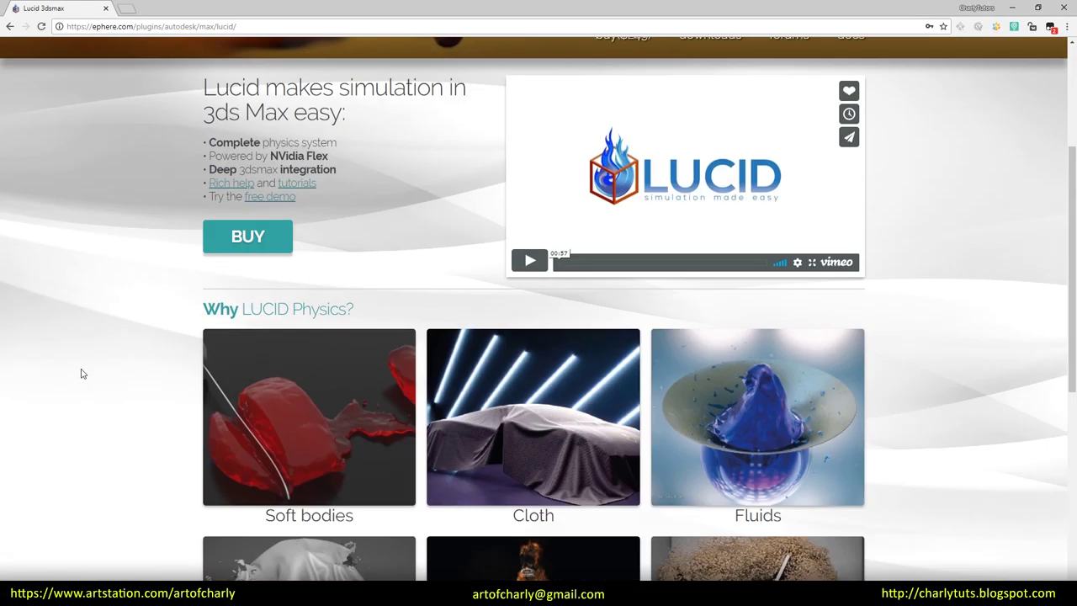
{"action": "scroll", "coordinate": [79, 372], "scroll_direction": "up", "scroll_amount": 3}
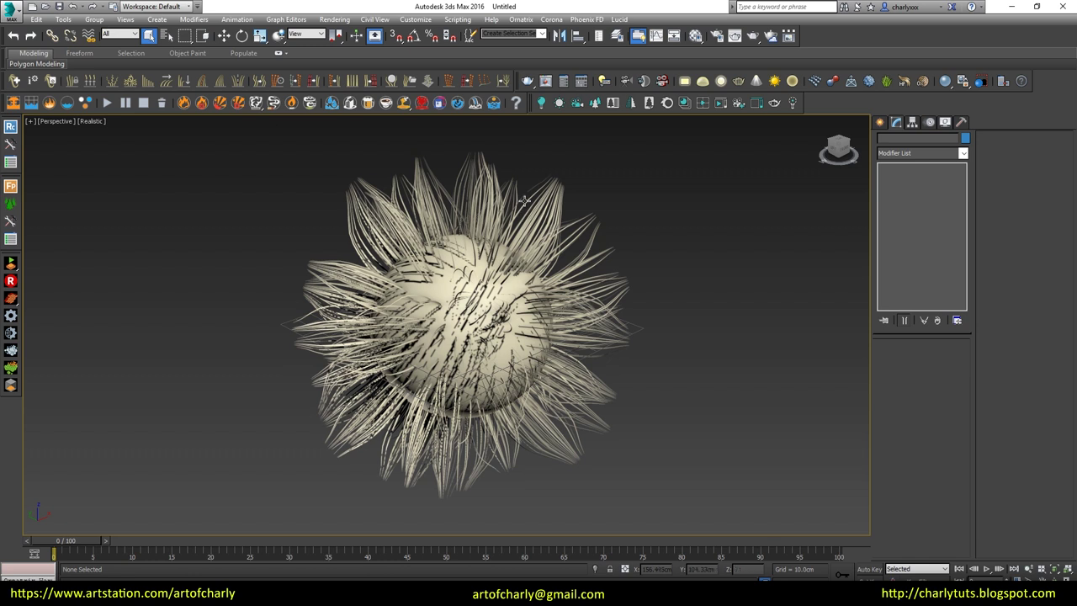
{"action": "left_click", "coordinate": [523, 199]}
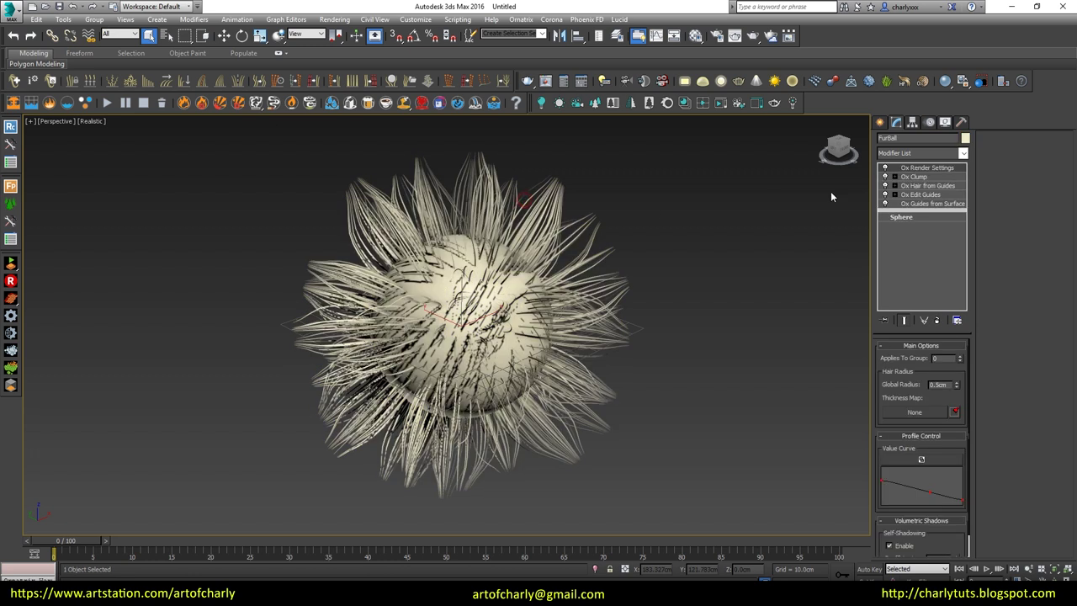
- Add a Lucid Modifier to the FurBall's Ox Guides from Surface stack and play the simulation
{"action": "left_click", "coordinate": [930, 203]}
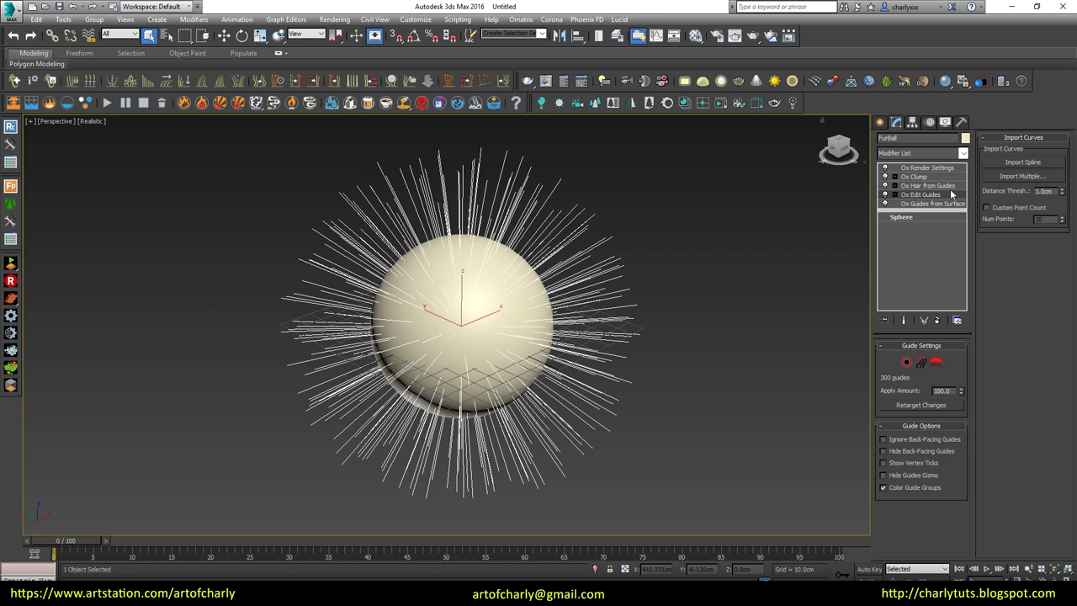
{"action": "left_click", "coordinate": [964, 153]}
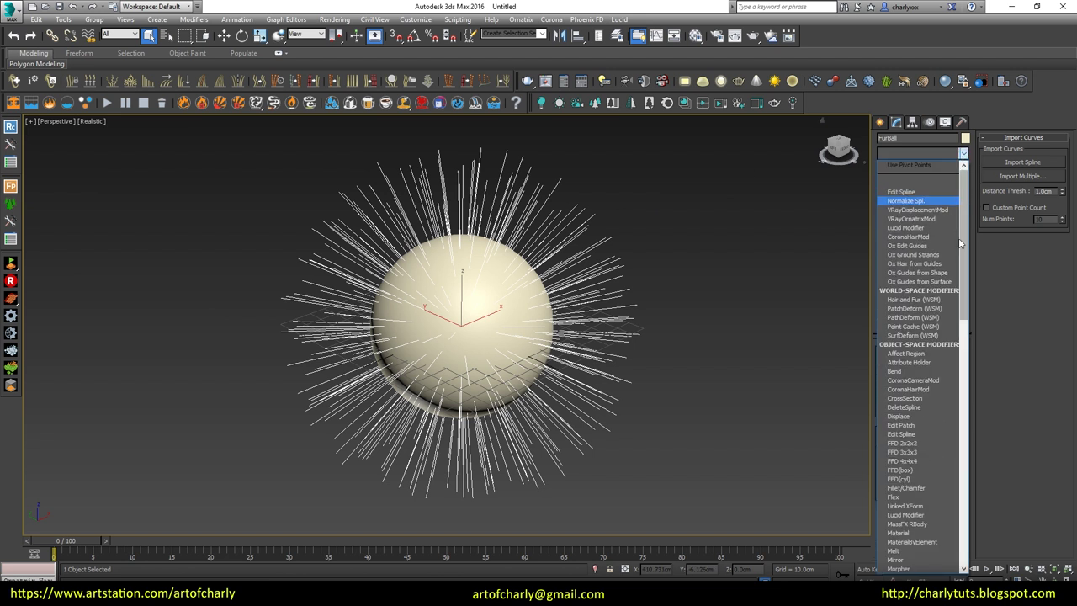
{"action": "left_click", "coordinate": [932, 228]}
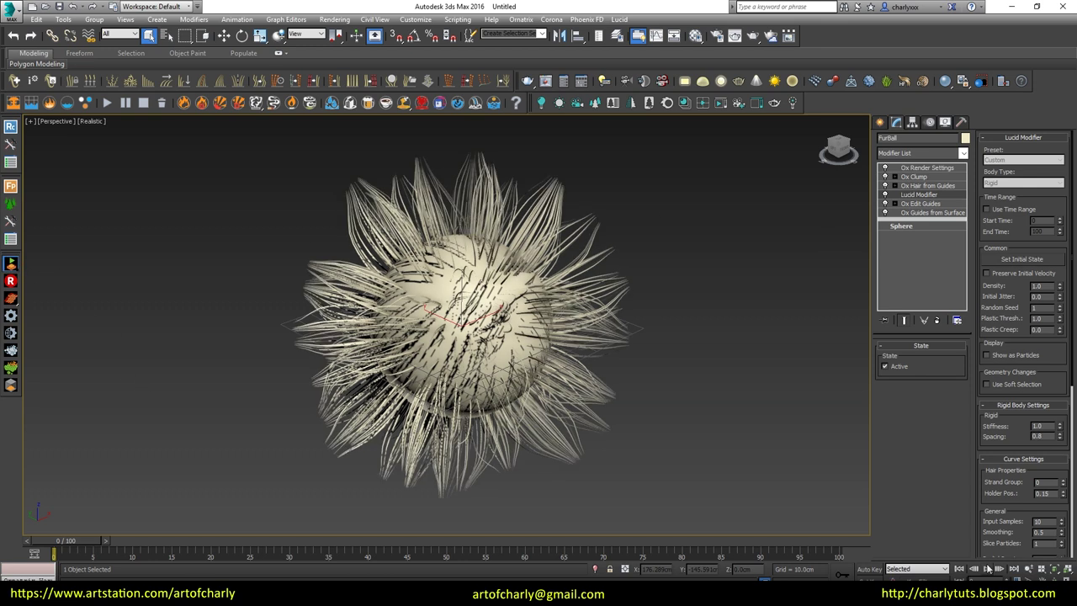
{"action": "left_click", "coordinate": [987, 569]}
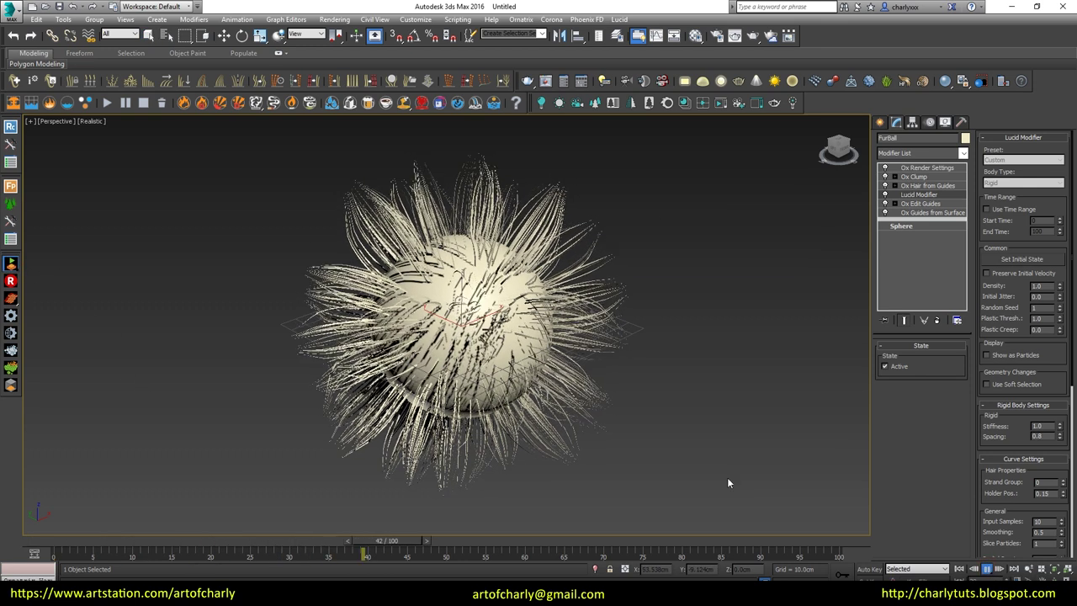
{"action": "left_click_drag", "start_coordinate": [738, 543], "coordinate": [51, 547]}
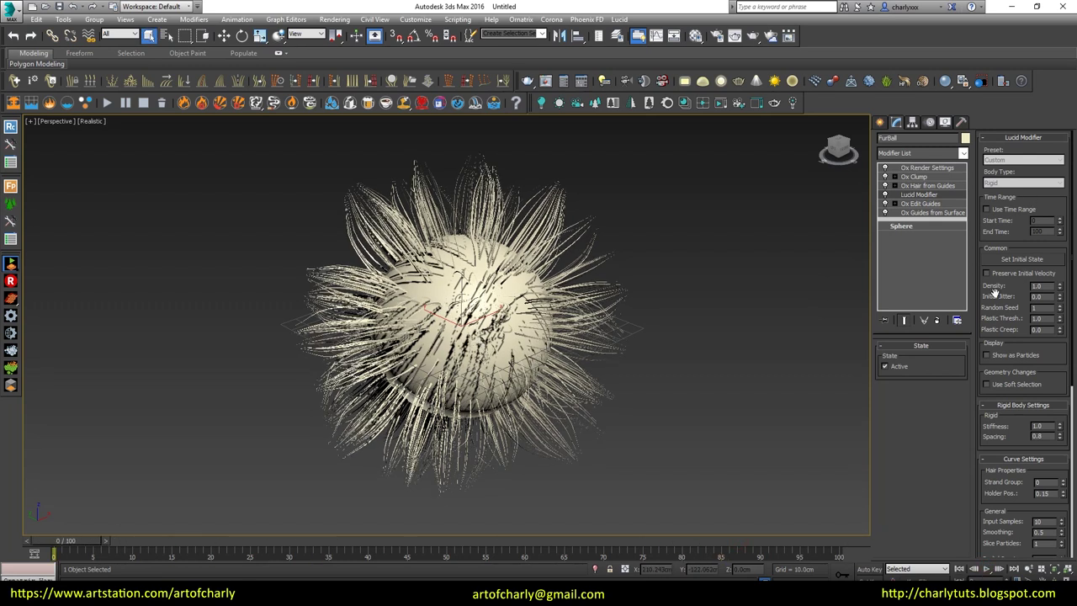
{"action": "left_click", "coordinate": [10, 315]}
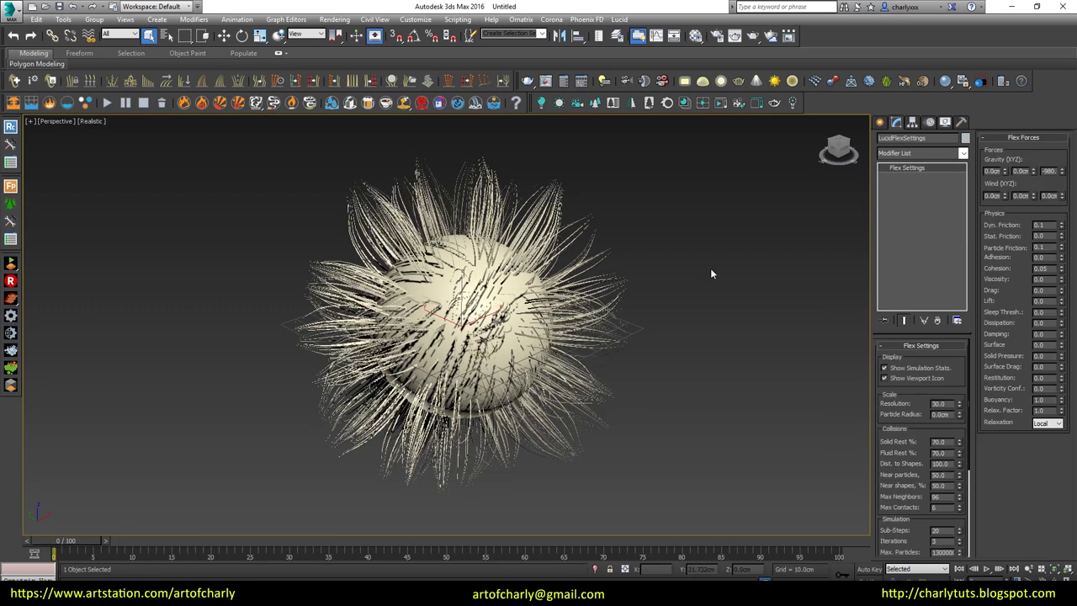
- Set the LucidFlexSettings Resolution to 60 and replay the furball simulation
{"action": "double_click", "coordinate": [940, 403]}
{"action": "type", "text": "60"}
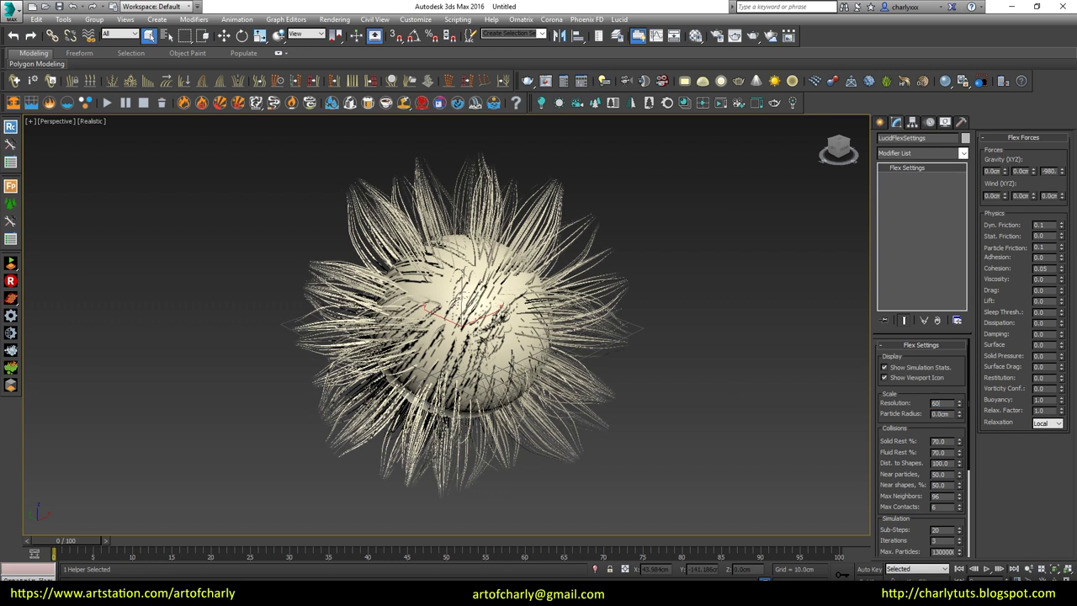
{"action": "key", "text": "Return"}
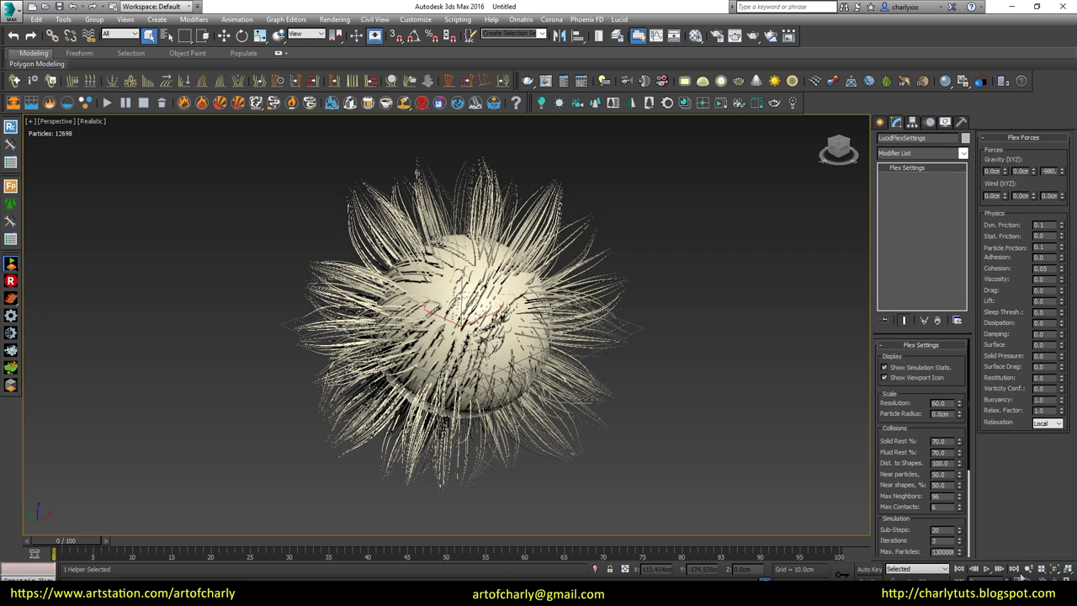
{"action": "left_click", "coordinate": [986, 569]}
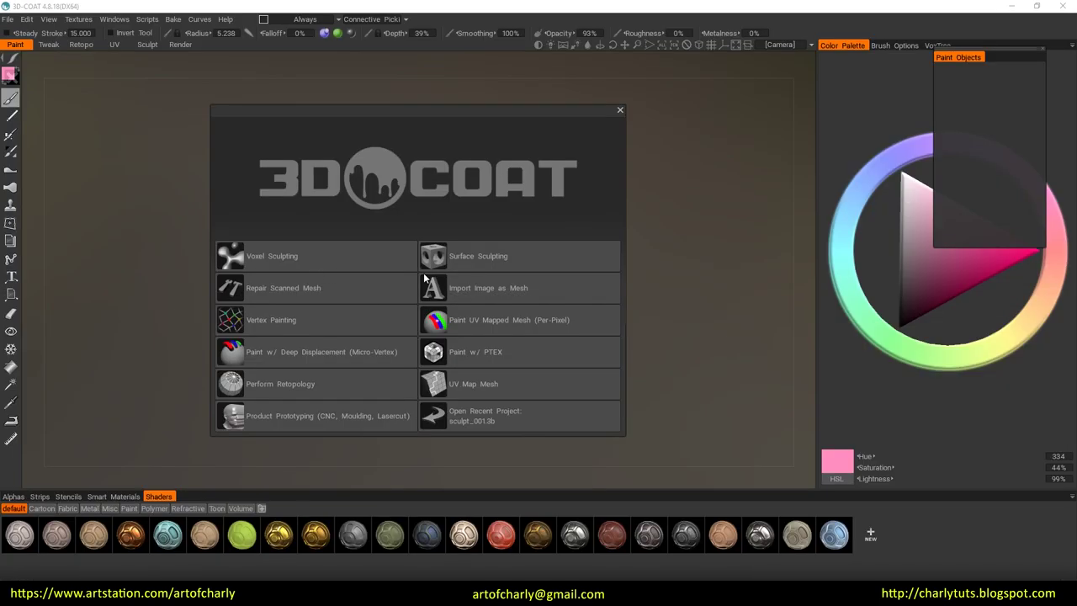
- Load the head bust voxel template and delete its Eyes and Ears layers in VoxTree
{"action": "left_click", "coordinate": [356, 262]}
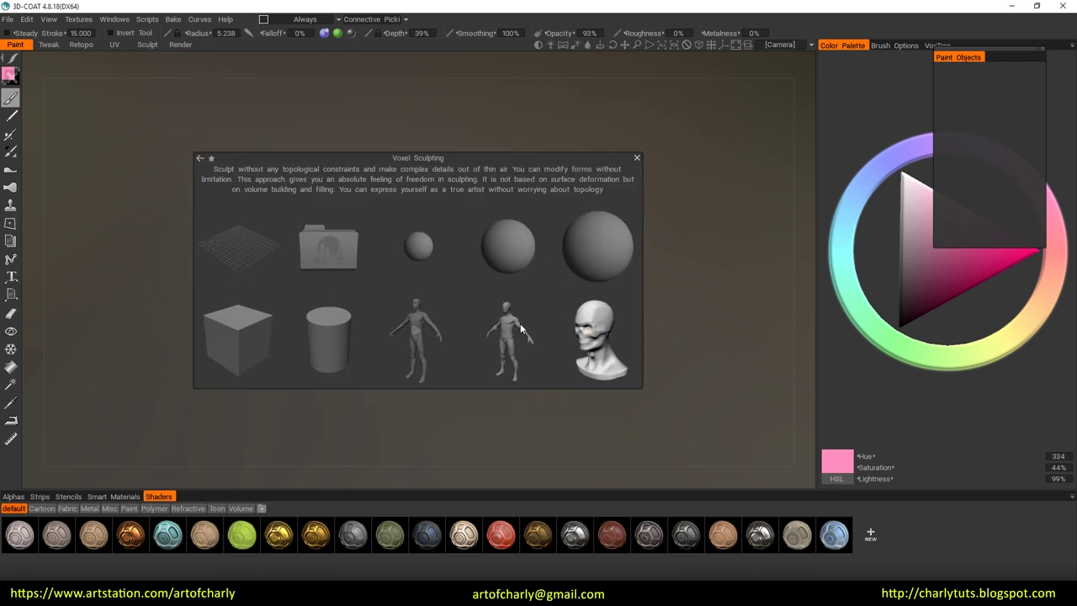
{"action": "left_click", "coordinate": [585, 336]}
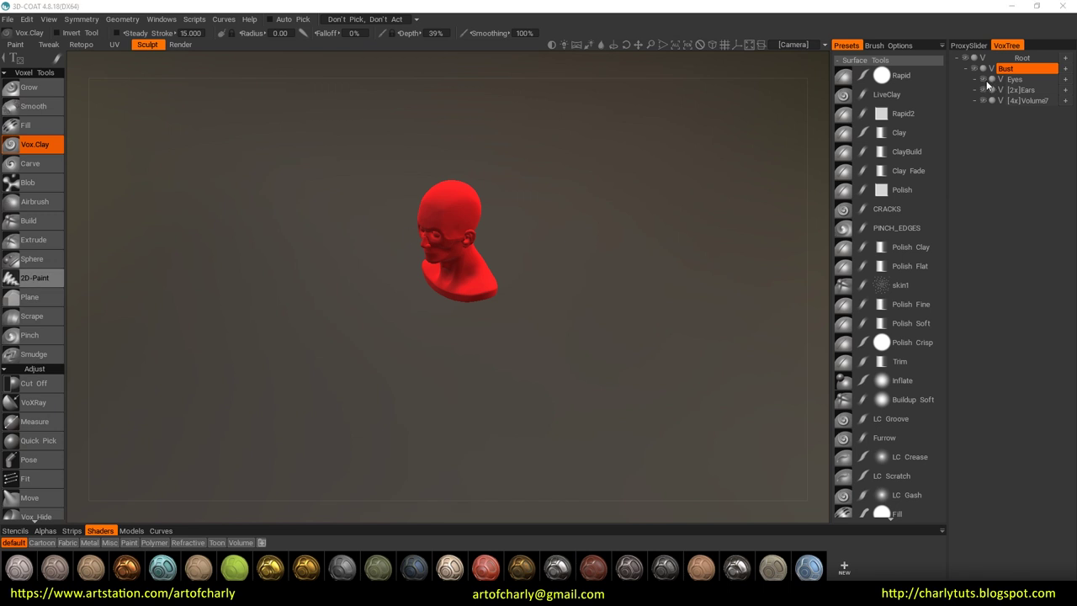
{"action": "left_click", "coordinate": [1021, 90]}
{"action": "left_click", "coordinate": [1016, 79]}
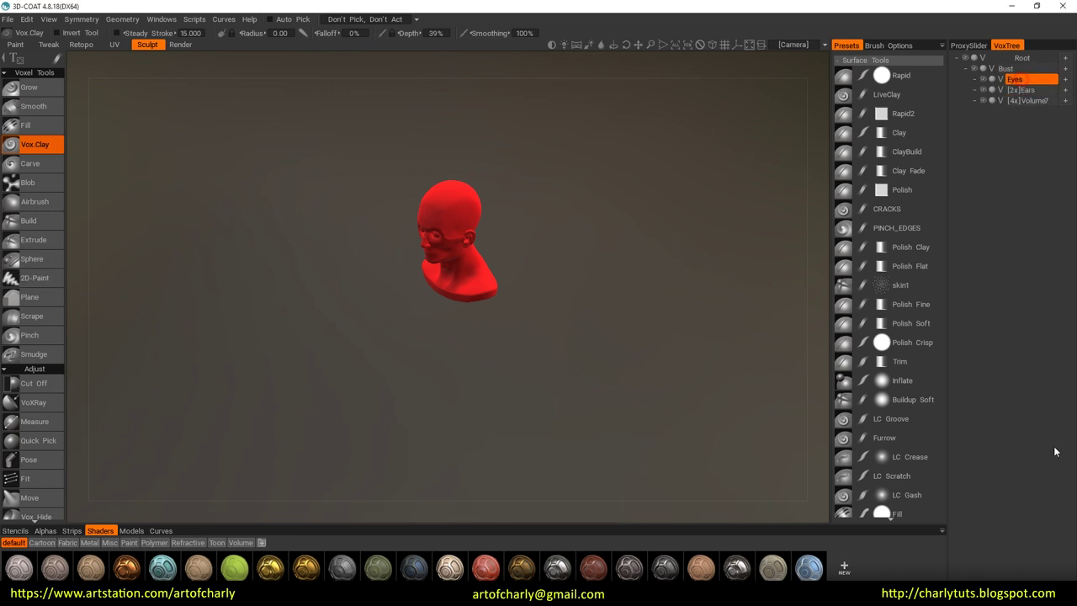
{"action": "key", "text": "Delete"}
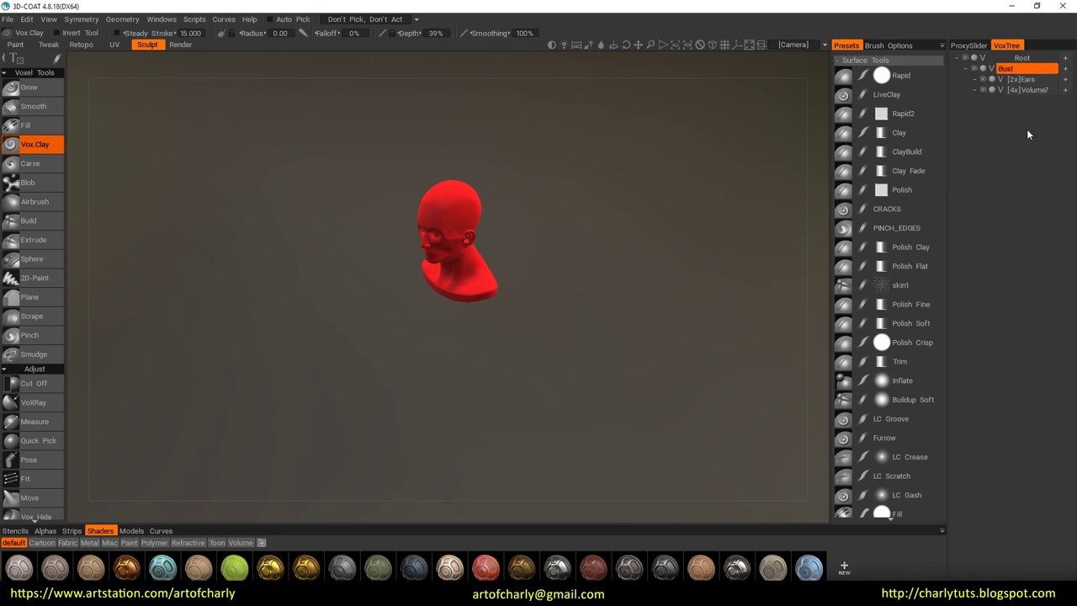
{"action": "key", "text": "Delete"}
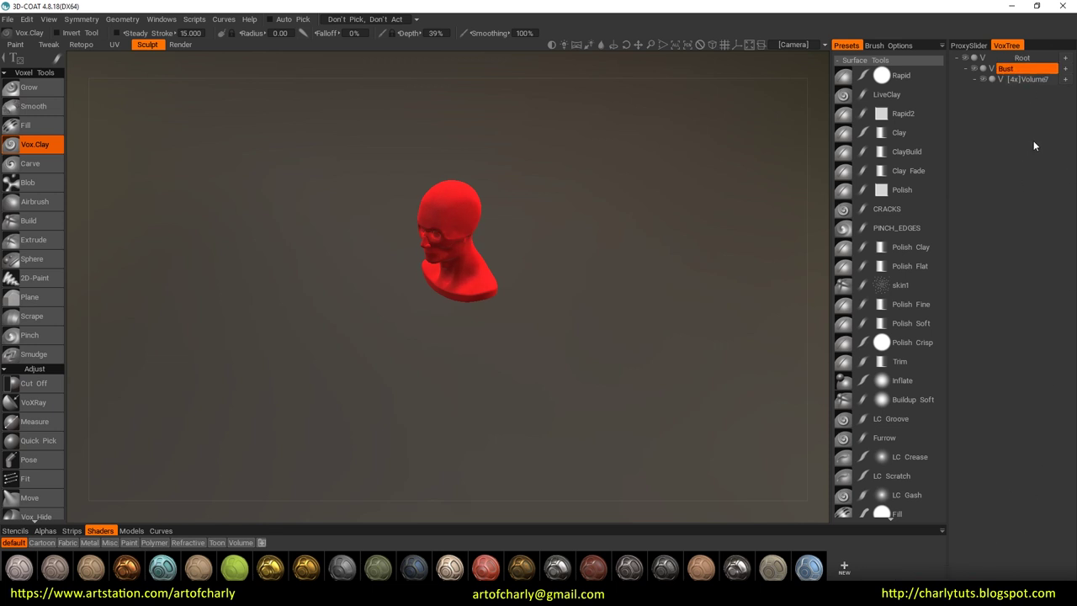